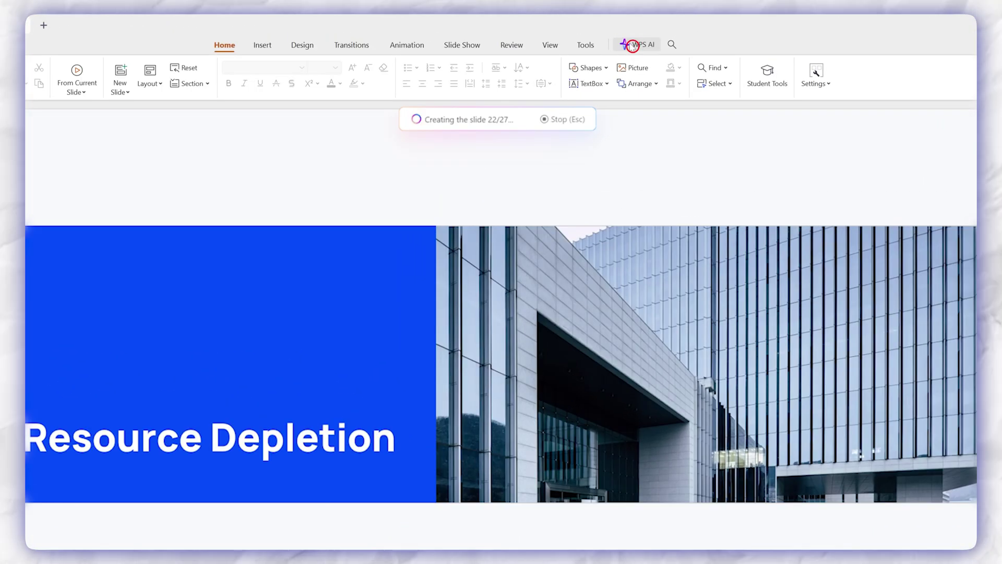
- Start a new presentation with WPS AI's Create with AI option
click(633, 46)
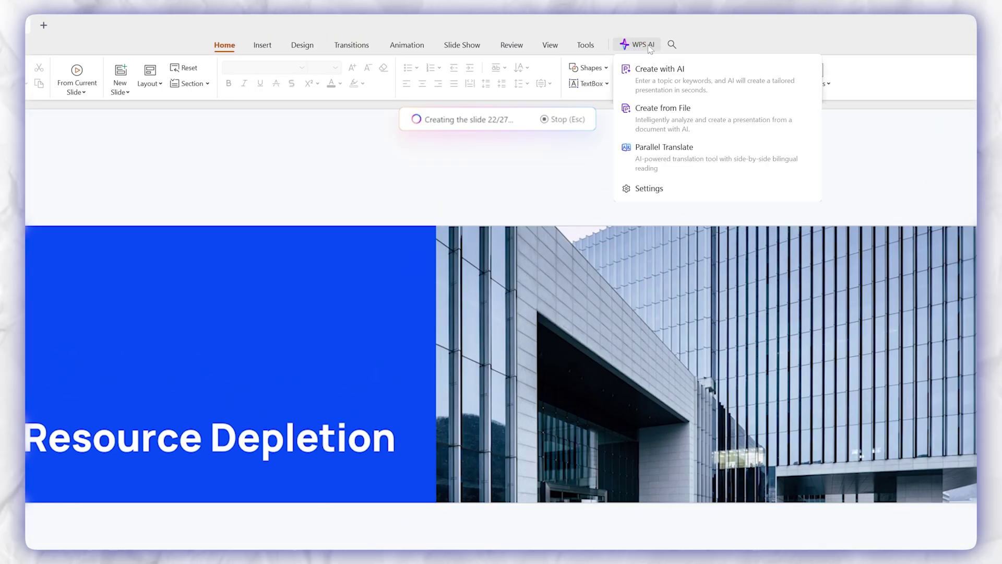
click(663, 70)
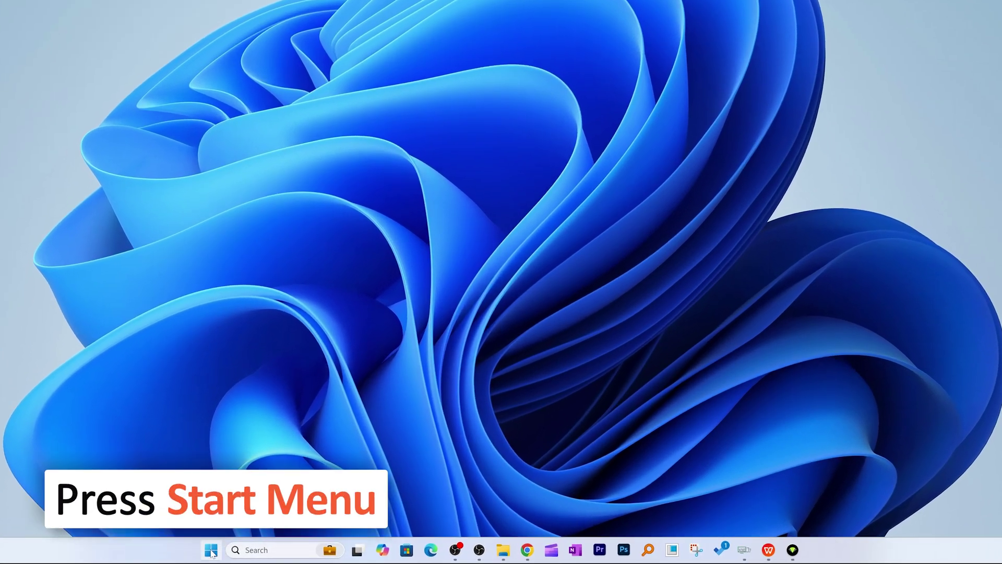
- Launch WPS Office by searching 'w' in Start, then replace the headline words with 'Advelrse choice'
click(212, 550)
text(wp)
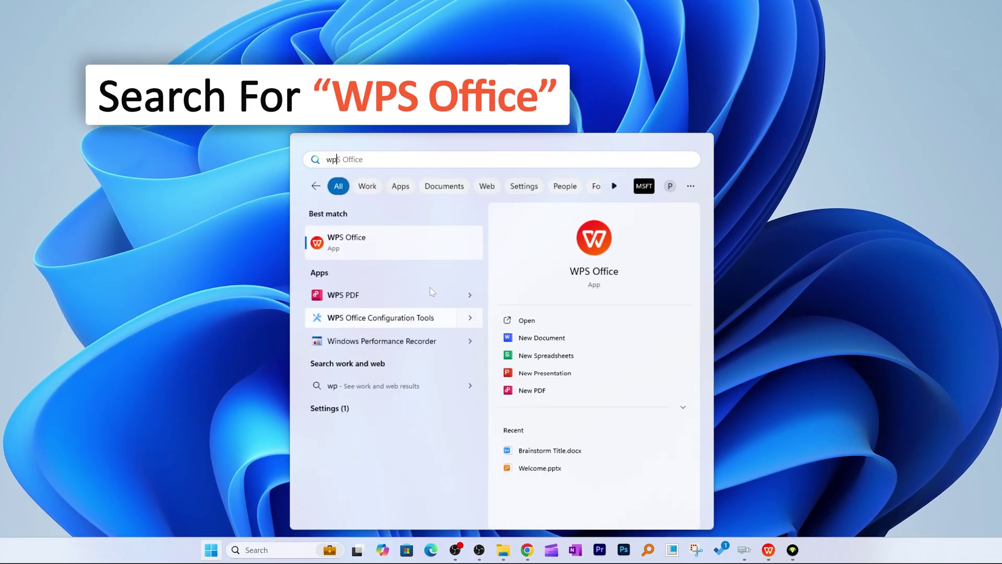
click(428, 253)
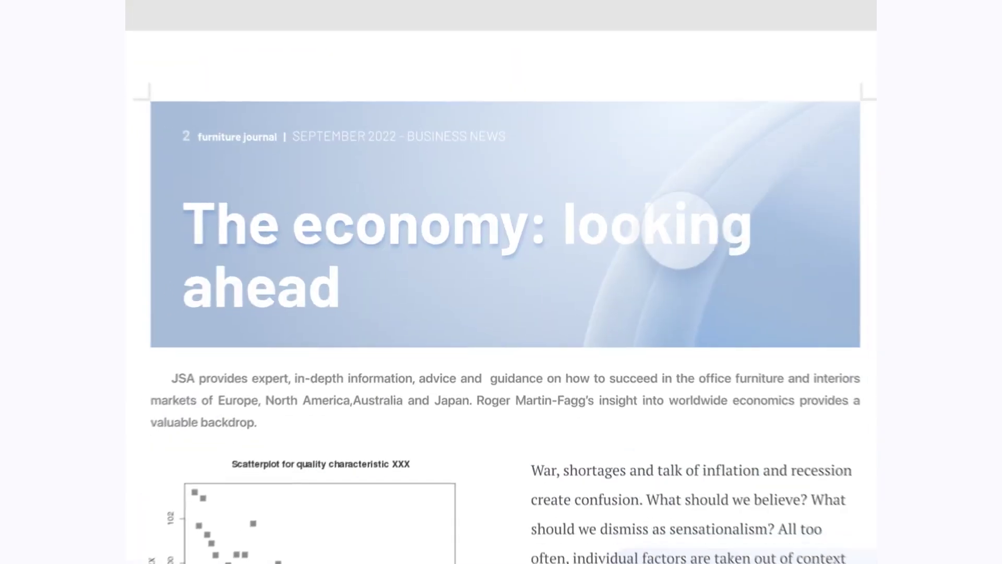
drag(548, 228, 361, 287)
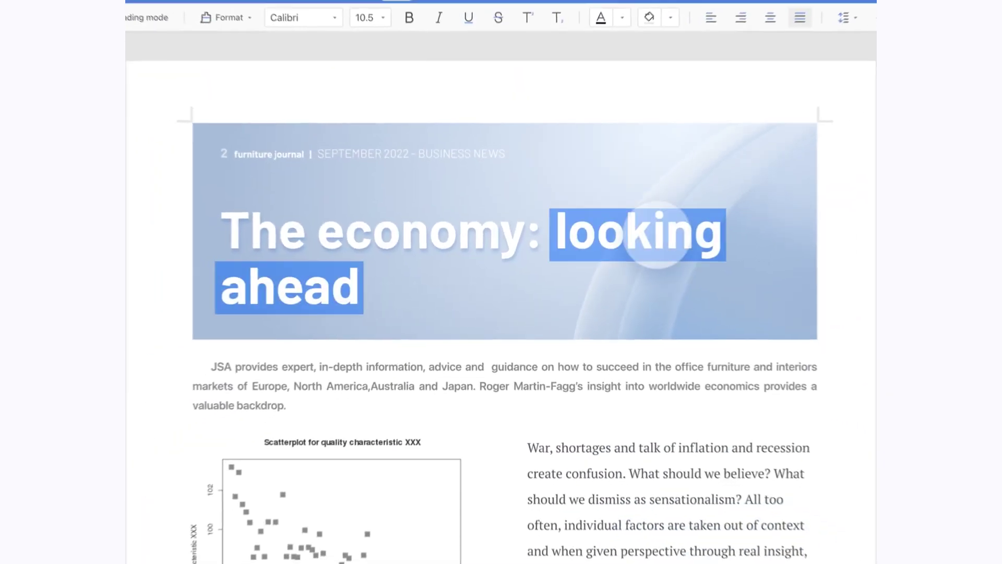
text(Advelrse choice)
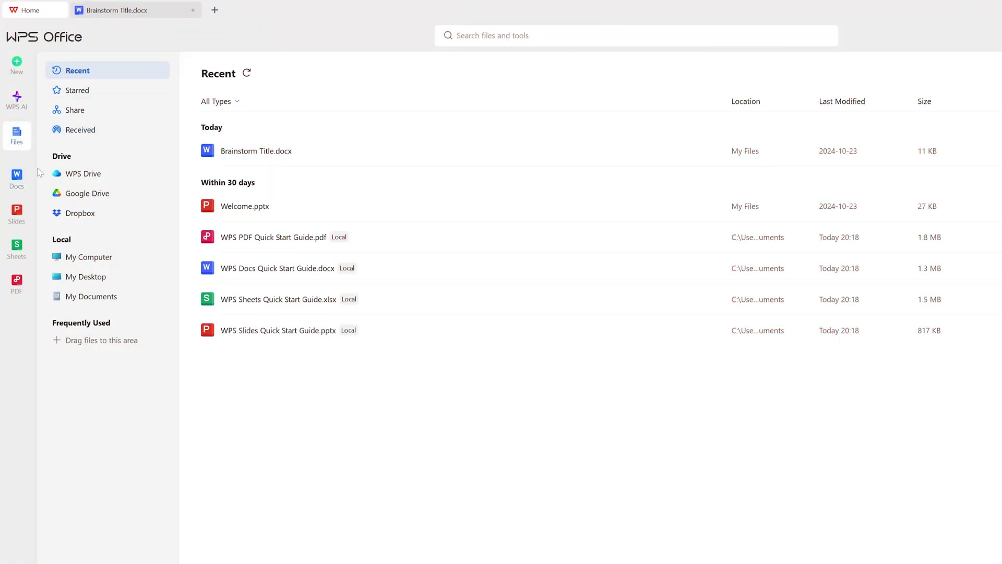
- Create a new blank presentation from the Slides section of the home page
click(23, 177)
click(16, 214)
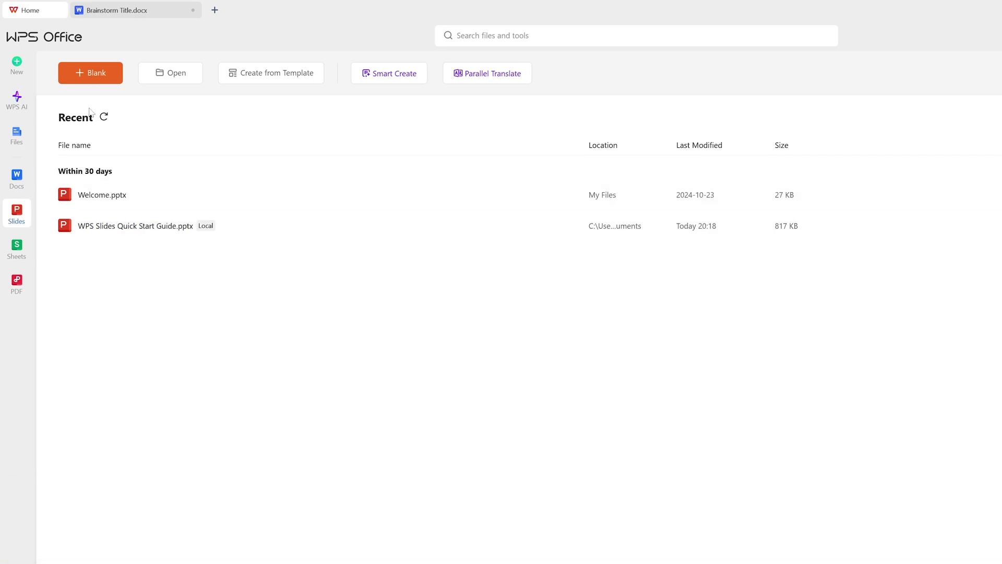
click(104, 70)
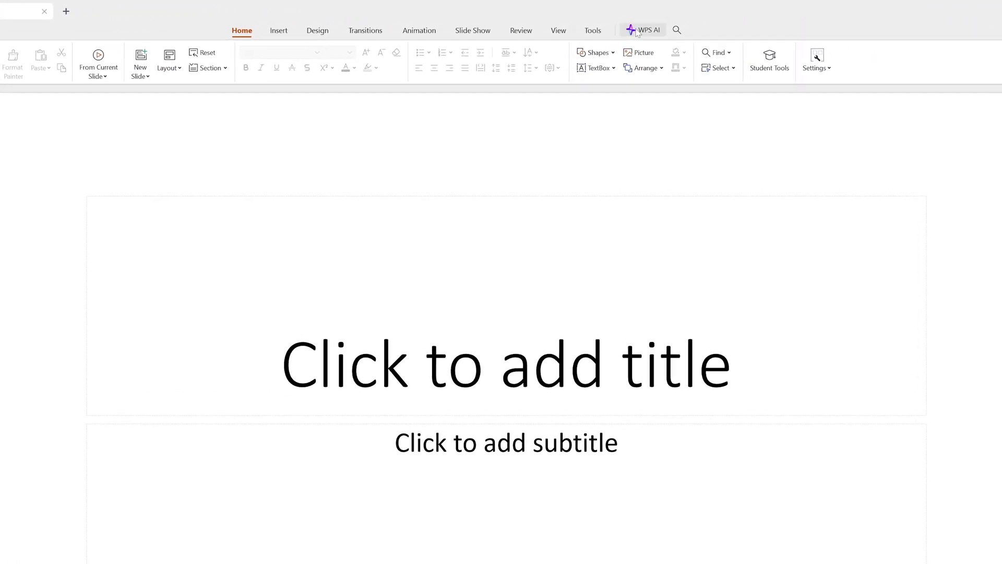
- Bring up the WPS AI creation options list for the blank presentation
click(635, 31)
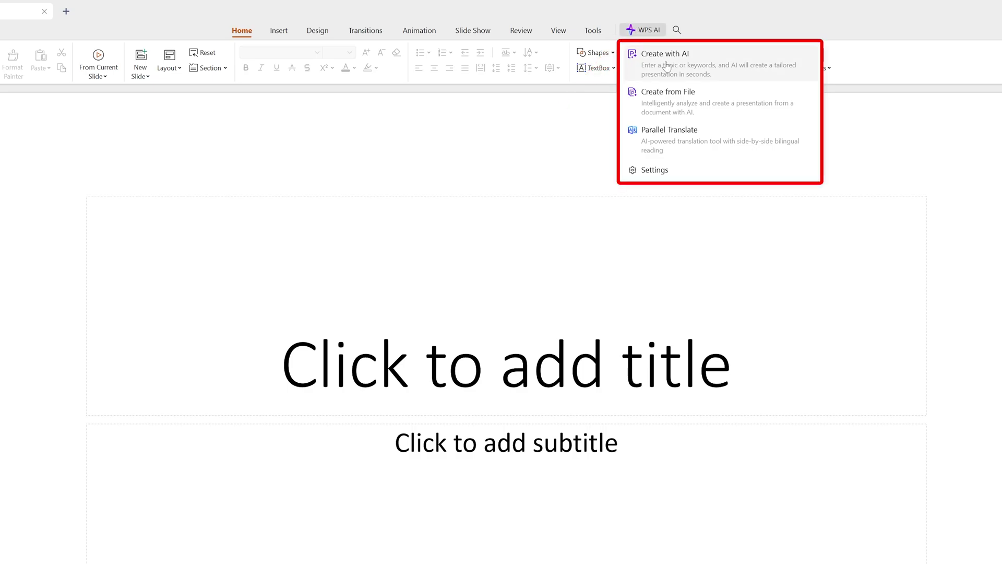
click(618, 145)
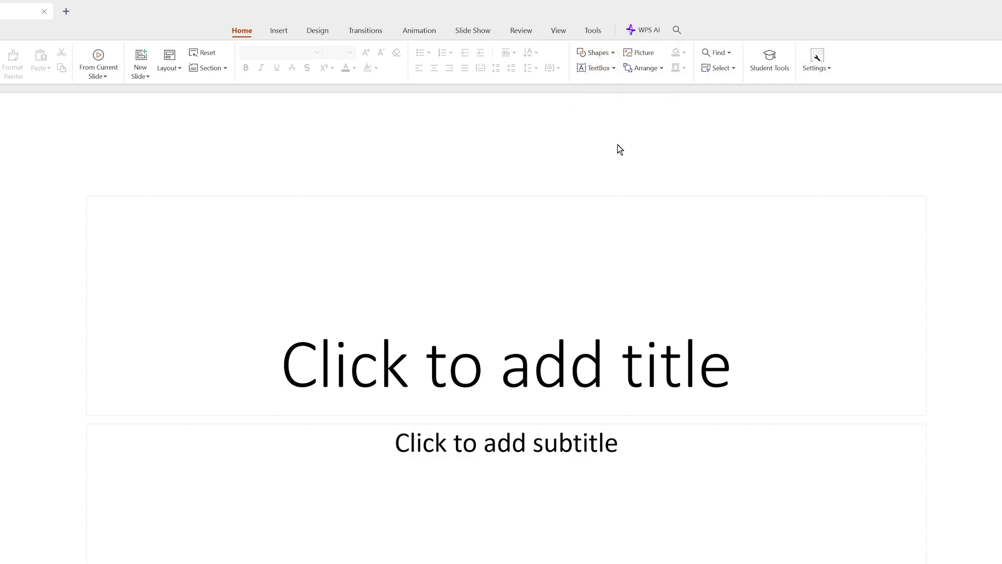
click(655, 32)
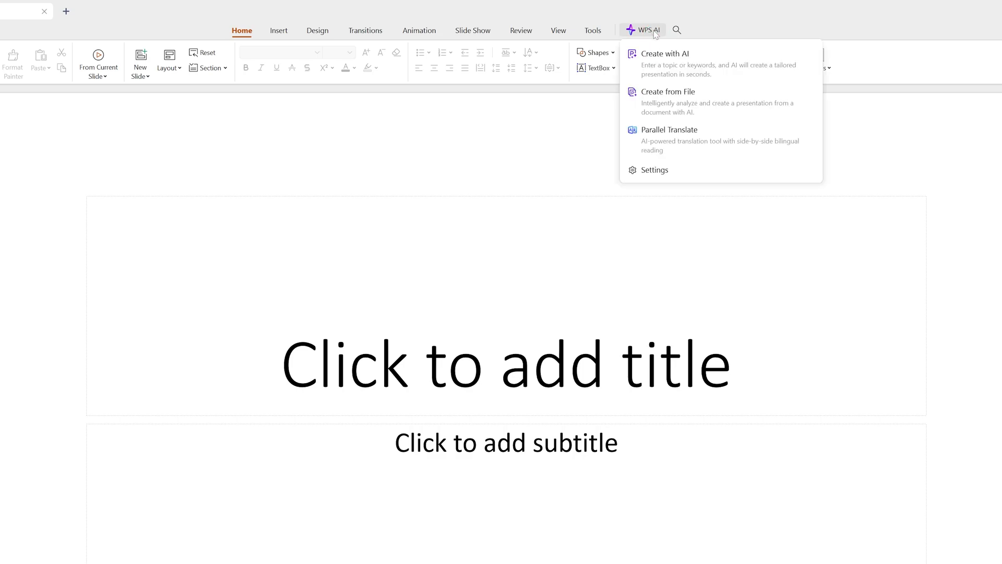
- Generate an AI outline for the topic 'earth' with Create with AI
click(681, 59)
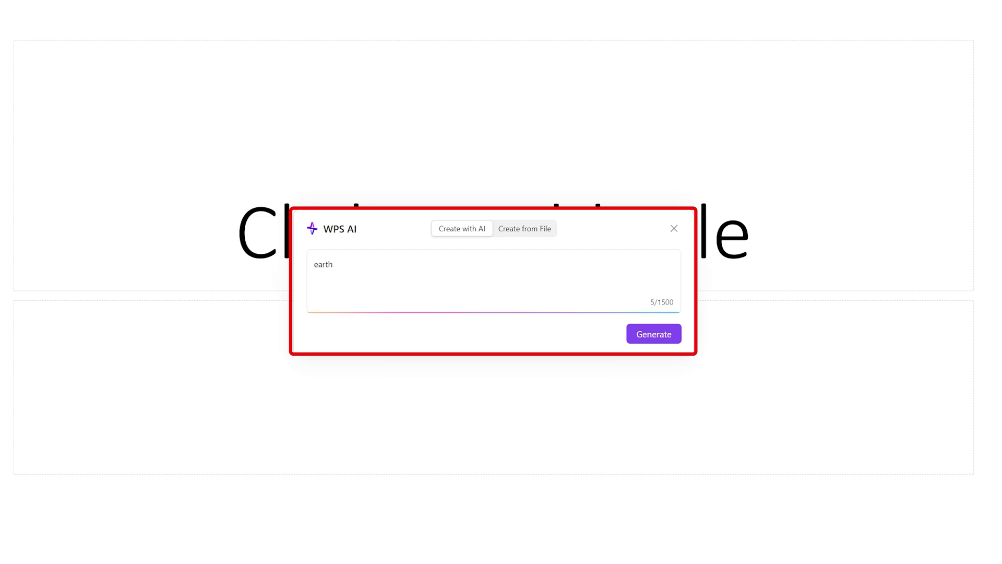
click(654, 337)
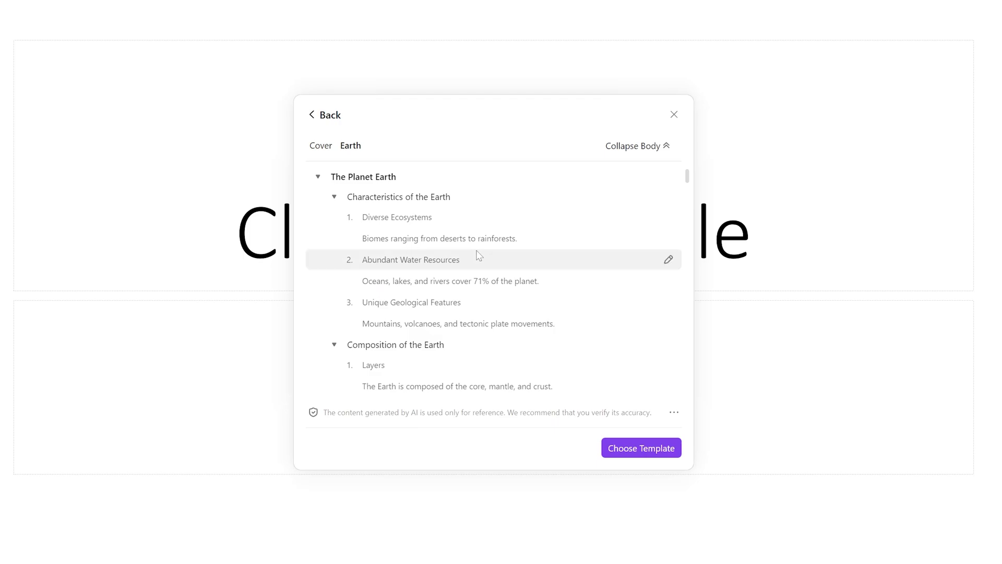
scroll(488, 256, down, 4)
scroll(488, 282, down, 3)
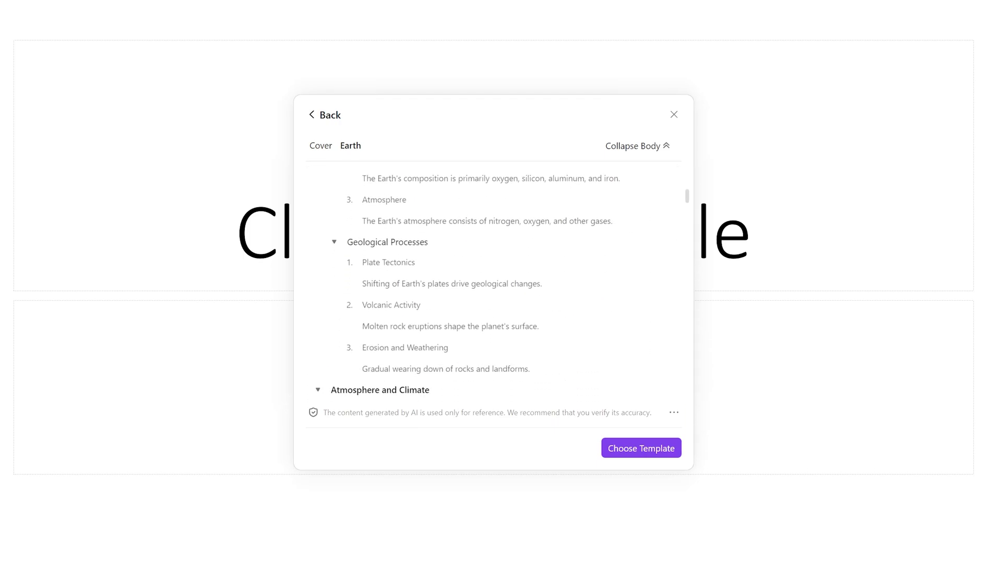
scroll(445, 282, down, 6)
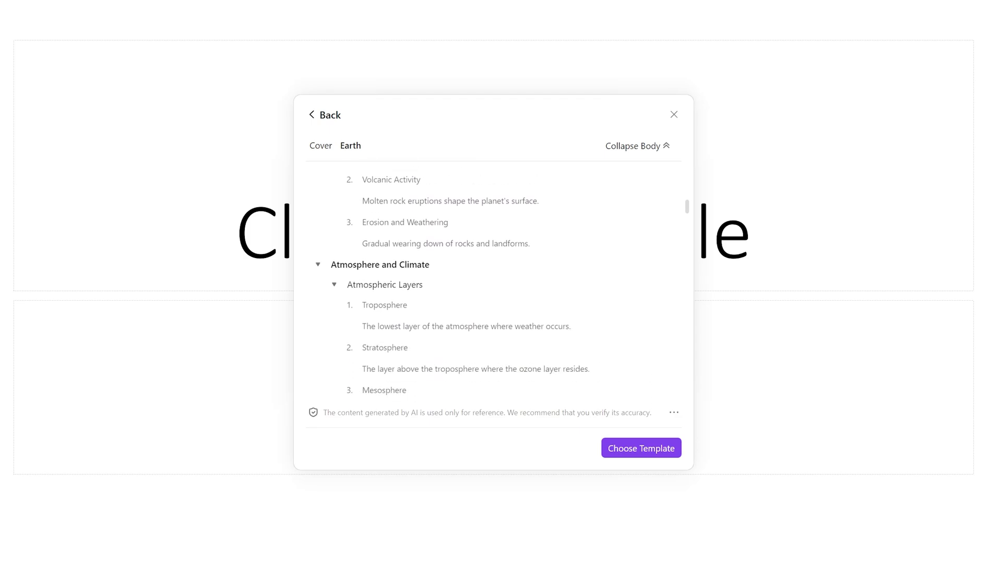
scroll(444, 282, down, 3)
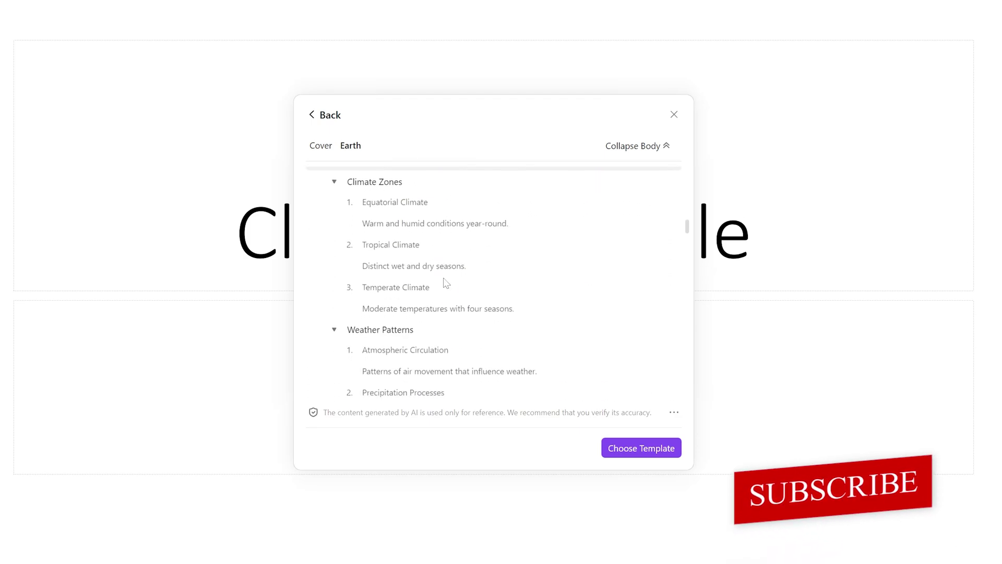
scroll(446, 282, up, 6)
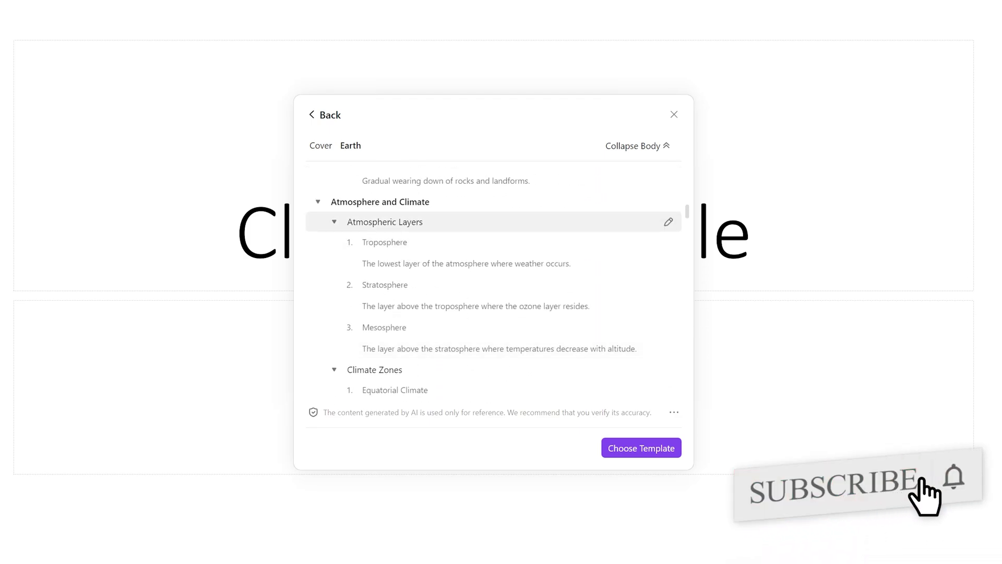
scroll(421, 239, down, 2)
scroll(420, 256, up, 3)
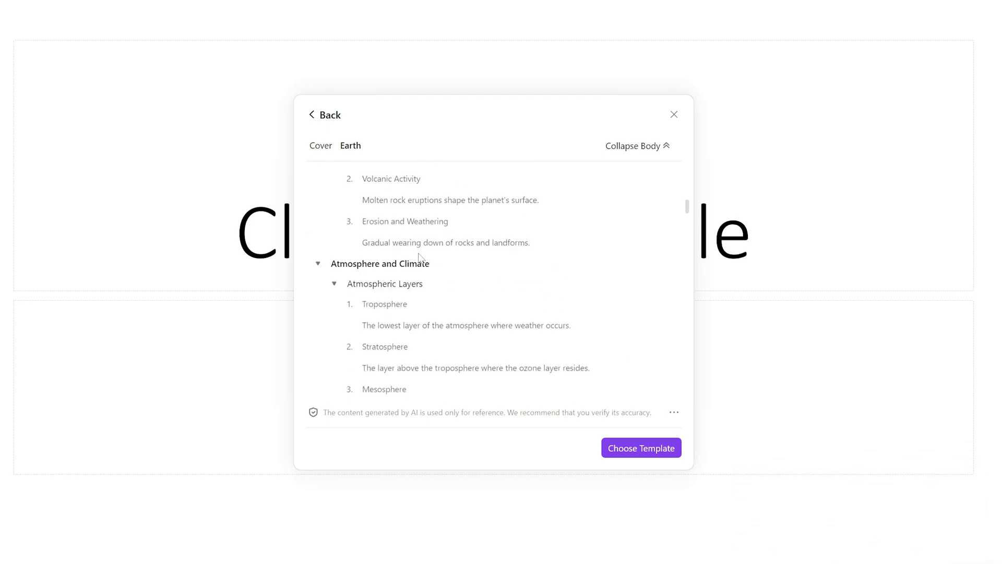
scroll(420, 256, down, 6)
scroll(420, 255, down, 5)
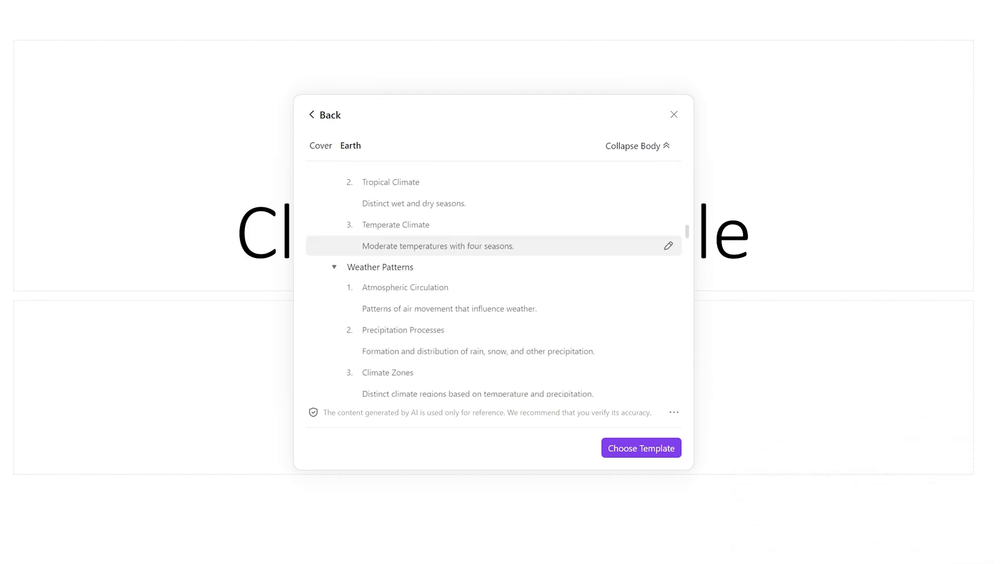
scroll(420, 261, down, 1)
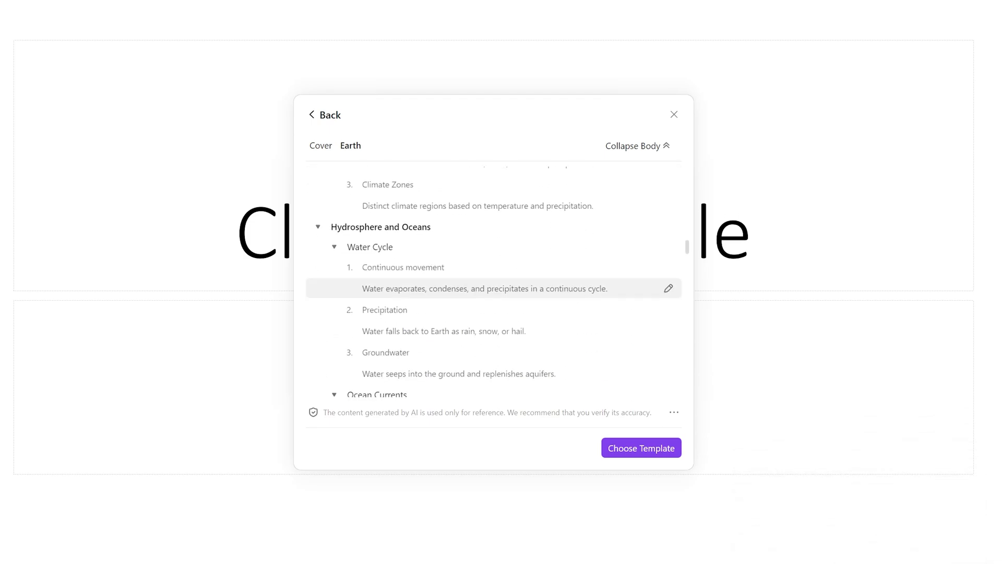
scroll(423, 266, down, 6)
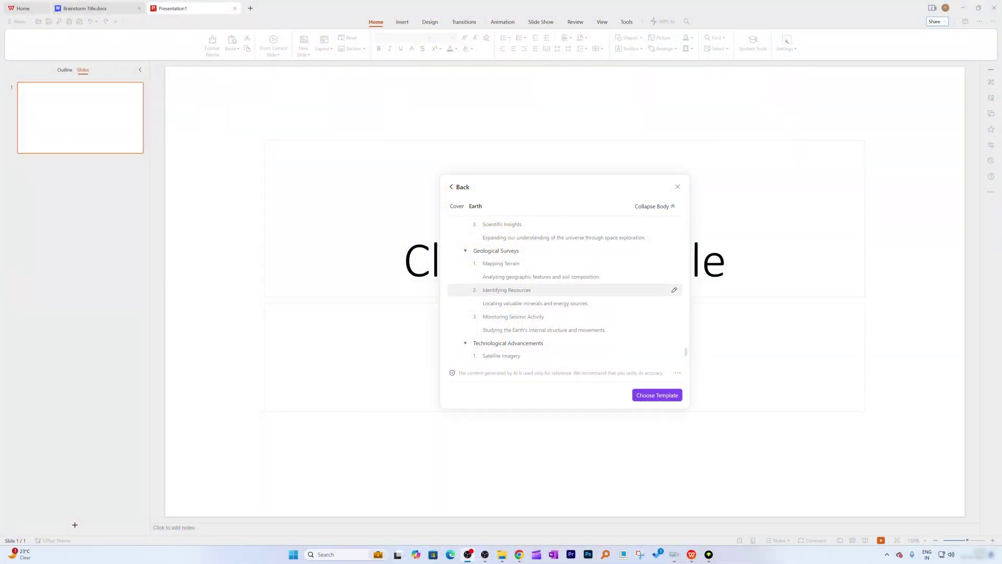
scroll(511, 284, down, 10)
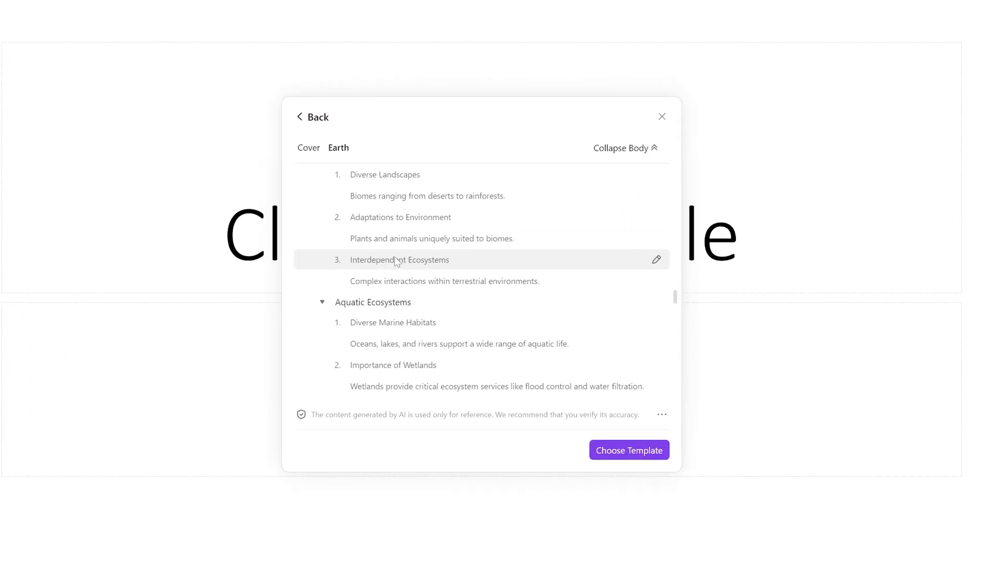
scroll(397, 261, up, 15)
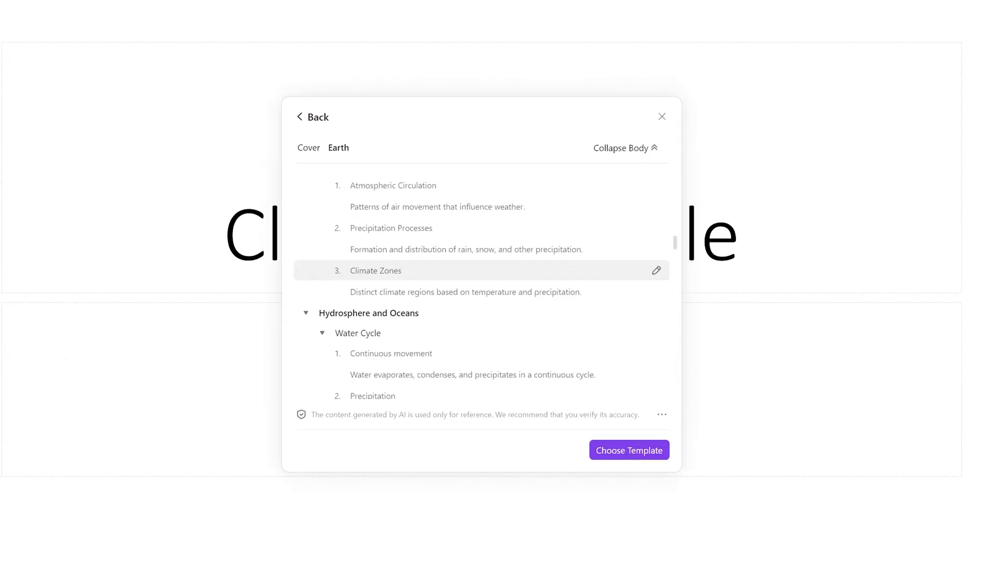
- Pick the Blue Minimalist template and build the 27 Earth slides from the outline
click(612, 450)
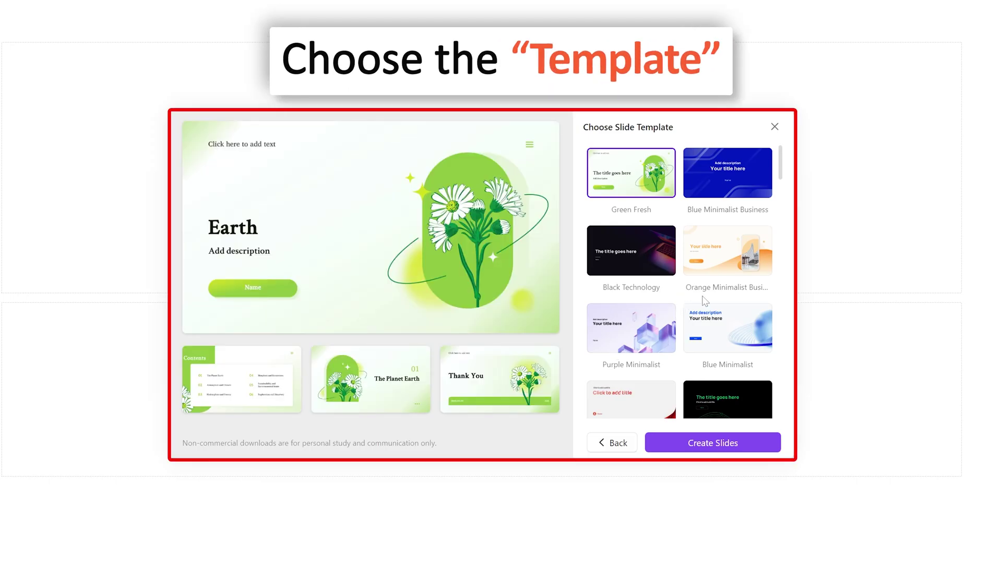
click(747, 345)
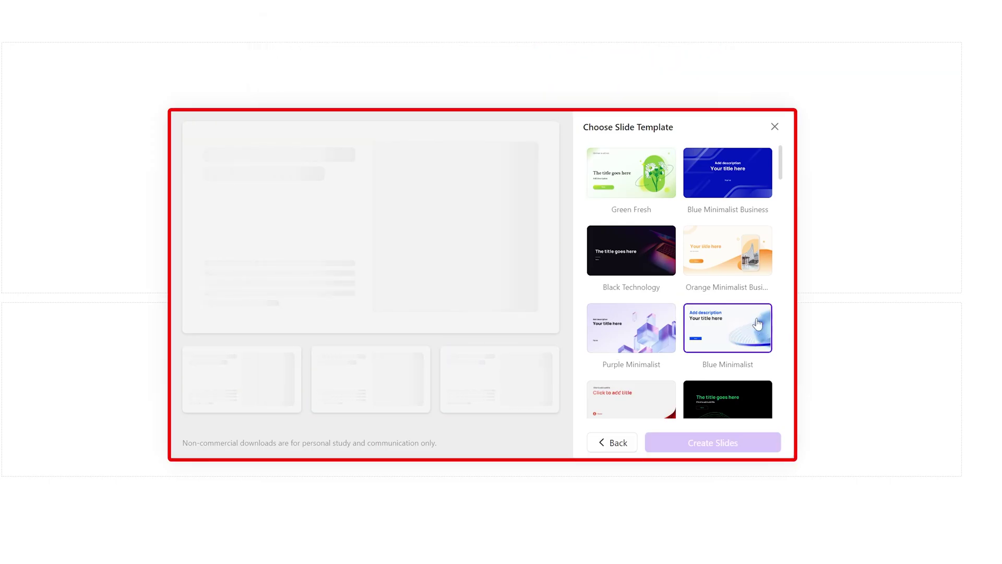
scroll(724, 214, down, 2)
scroll(725, 352, down, 5)
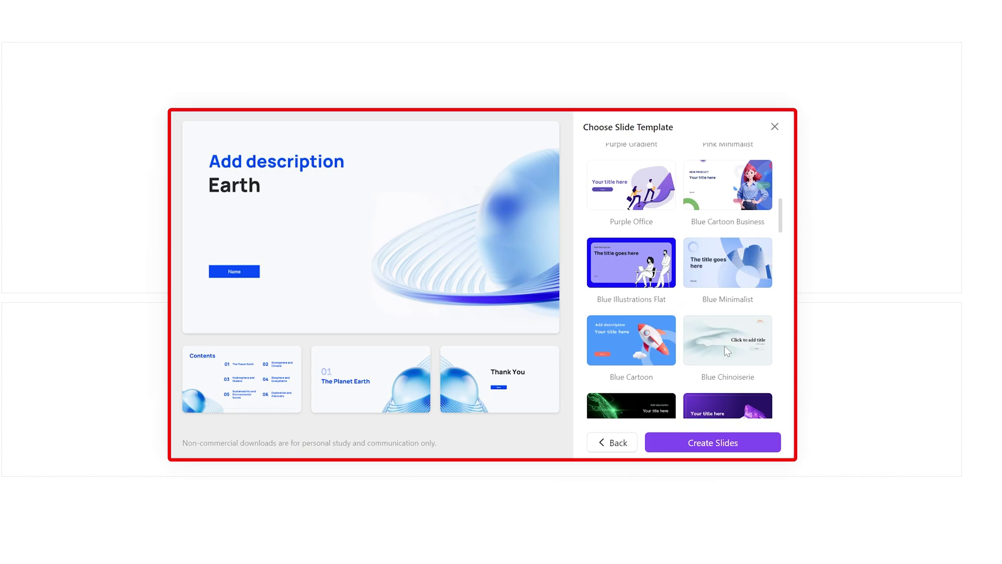
click(717, 443)
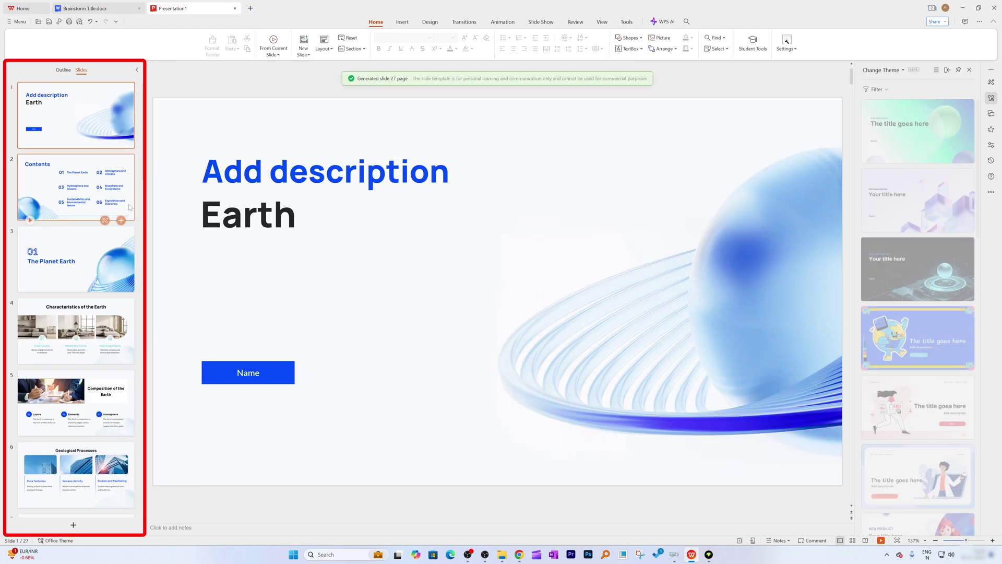
- Review the Thank You and Technological Advancements slides, then select the title slide's Name box
scroll(125, 284, down, 15)
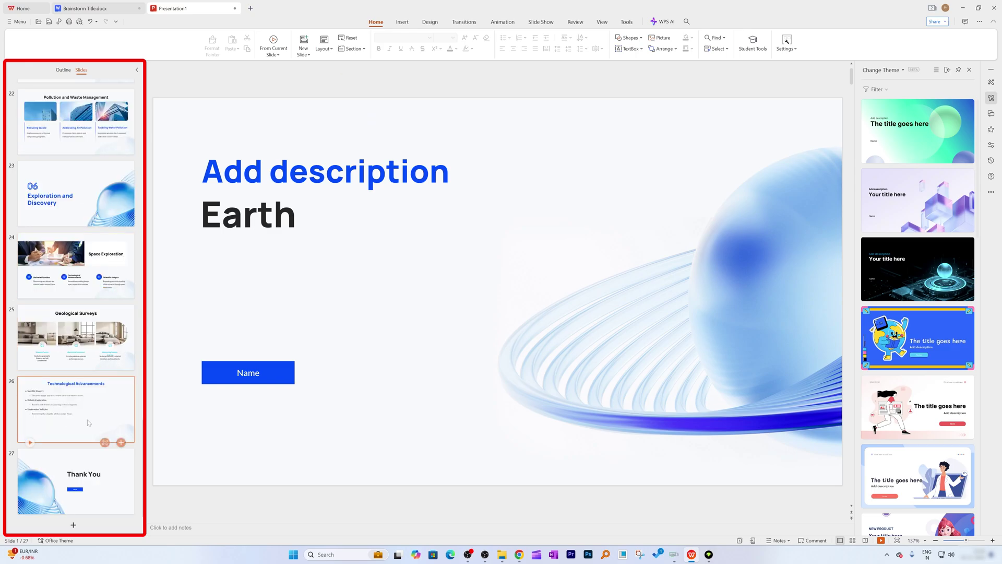
click(73, 471)
click(83, 421)
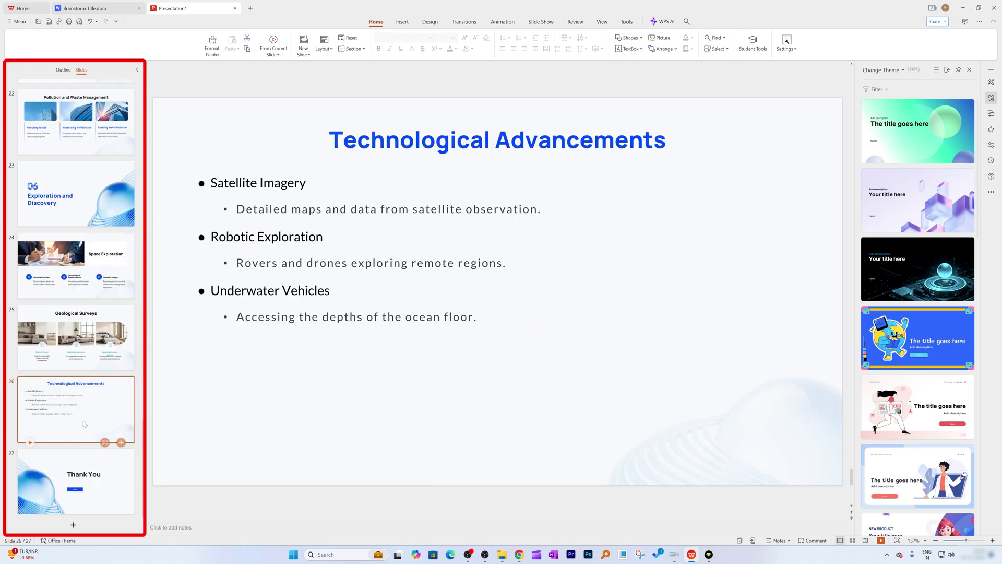
scroll(110, 269, up, 15)
click(97, 125)
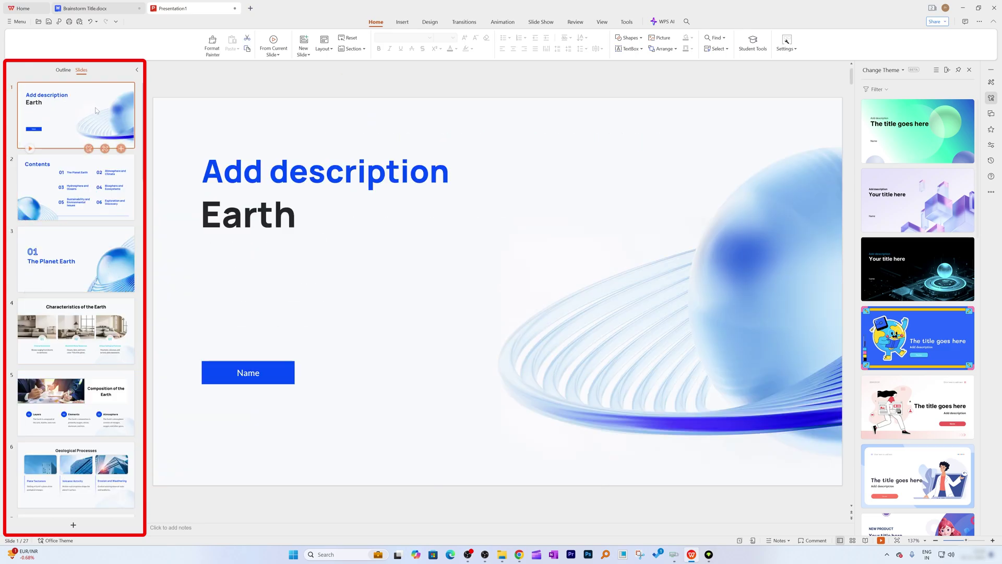
click(270, 377)
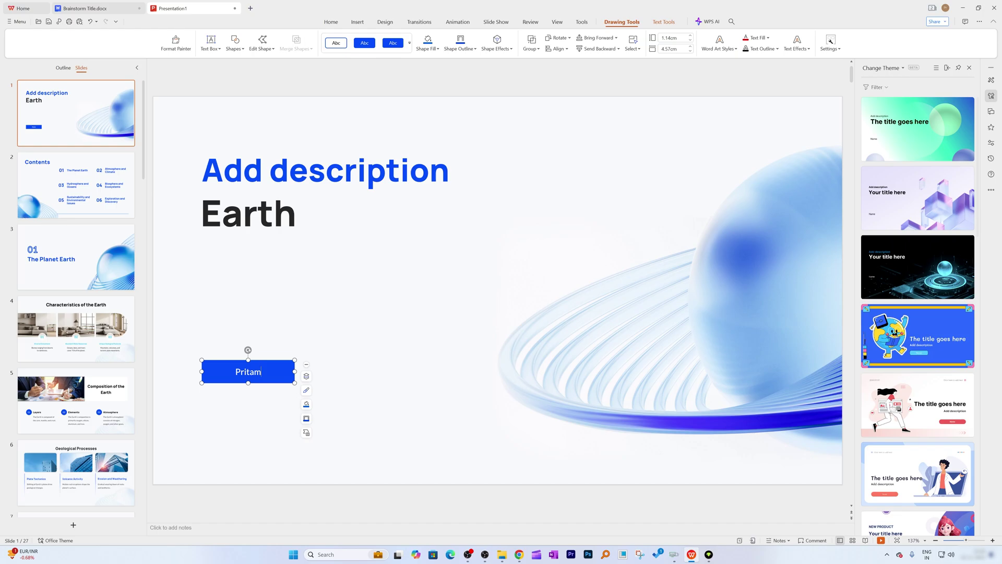
- Edit the name label on the closing Thank You slide
scroll(99, 324, down, 15)
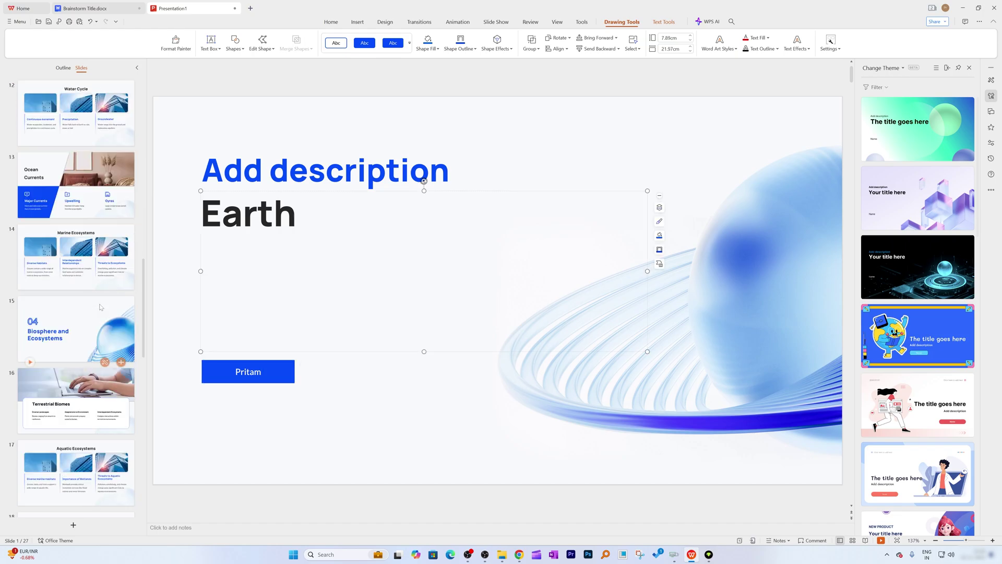
click(78, 489)
click(491, 338)
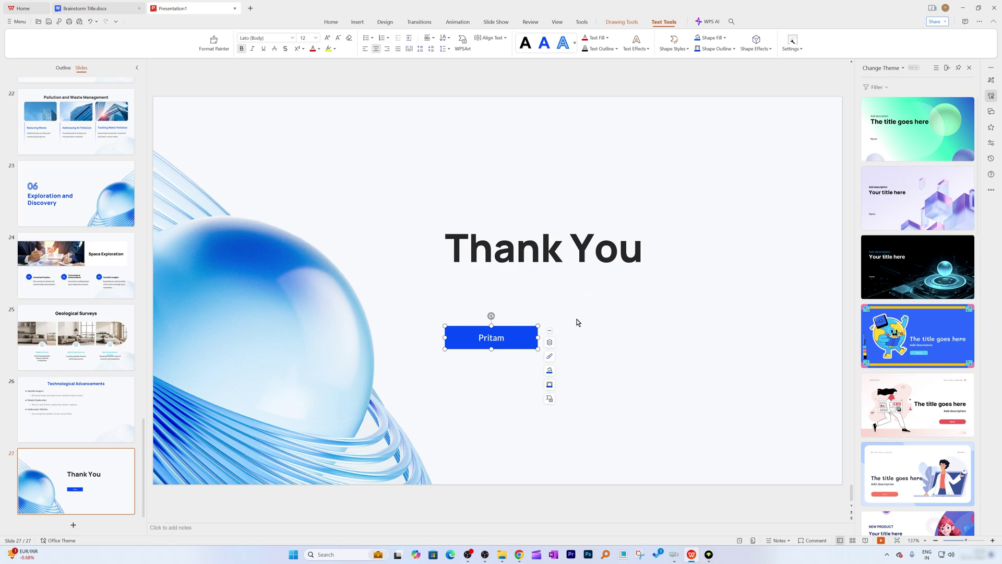
- Open slide 22, Pollution and Waste Management, in the editor
scroll(59, 231, up, 5)
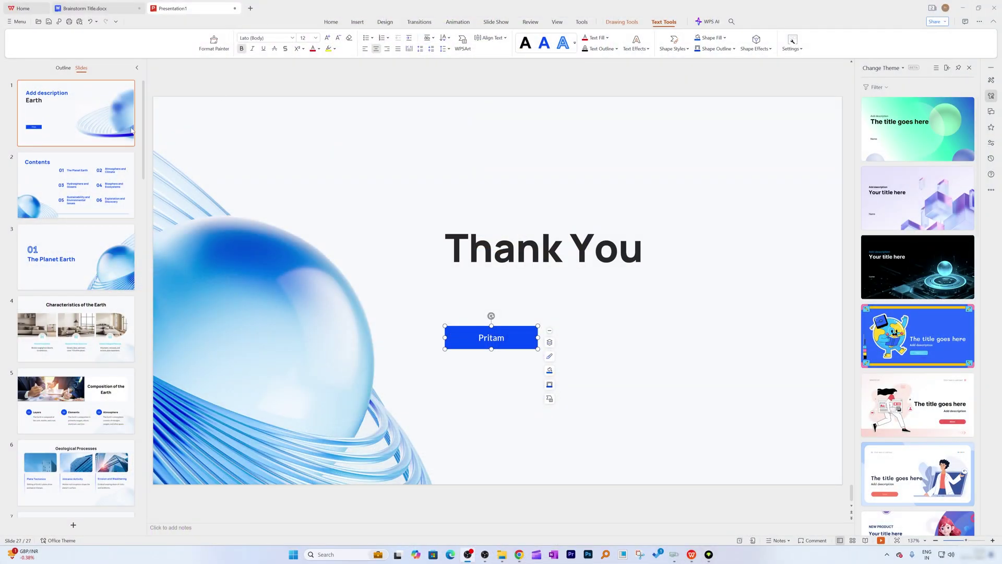
scroll(119, 145, down, 5)
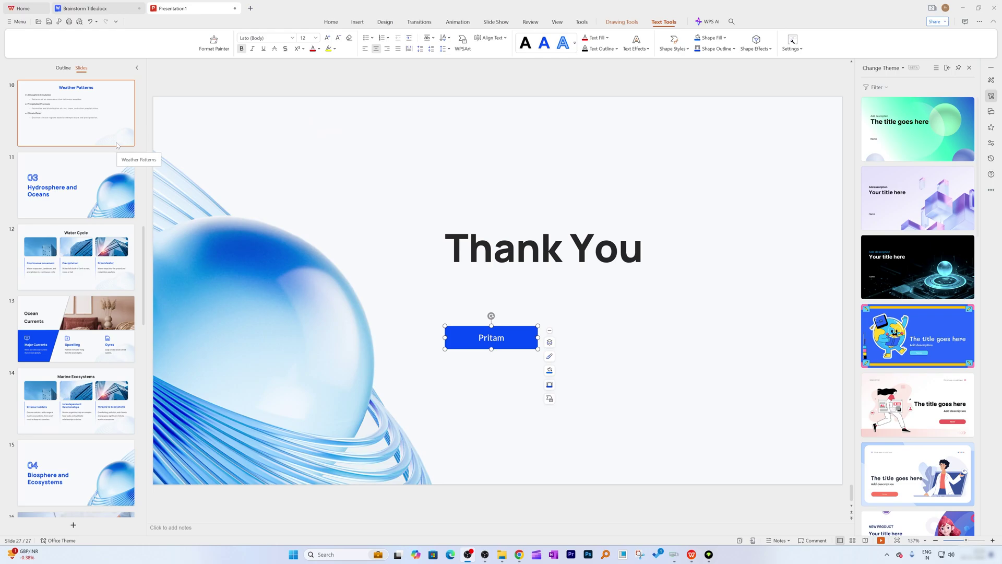
scroll(117, 146, down, 7)
click(102, 130)
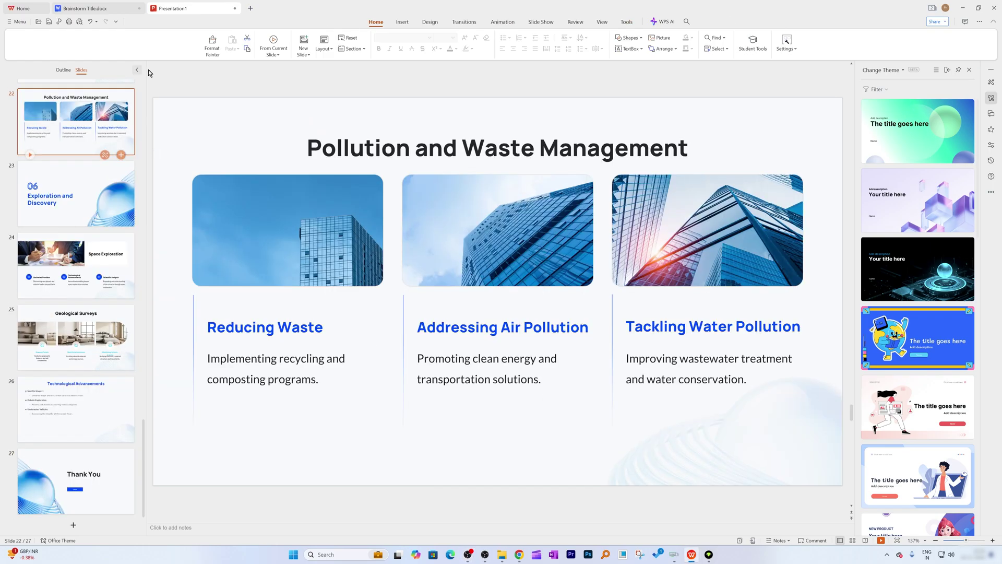
- Play the slide show from slide 22, advance two slides, then end it with Esc
click(274, 43)
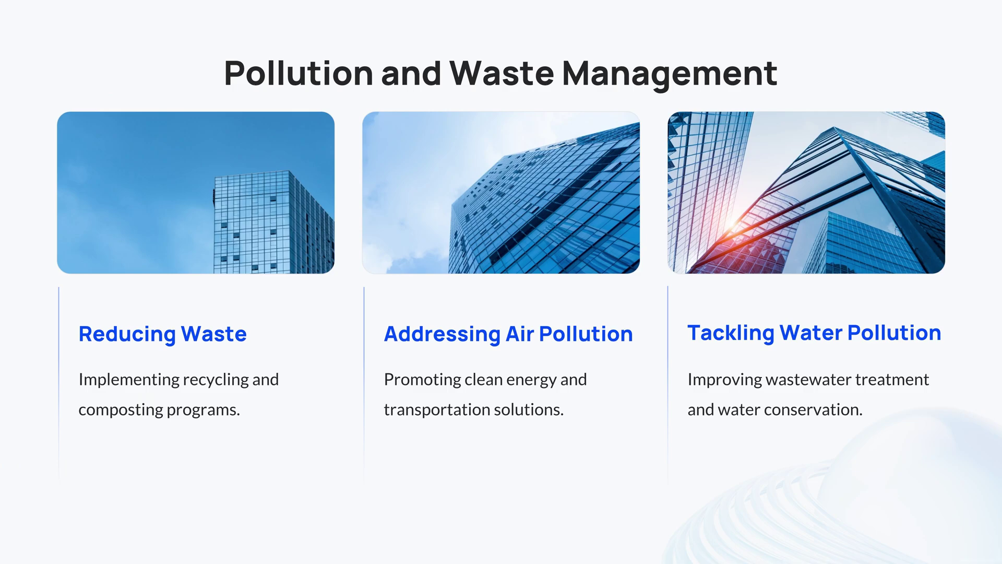
key(Right)
key(Right)
key(Right)
key(Right)
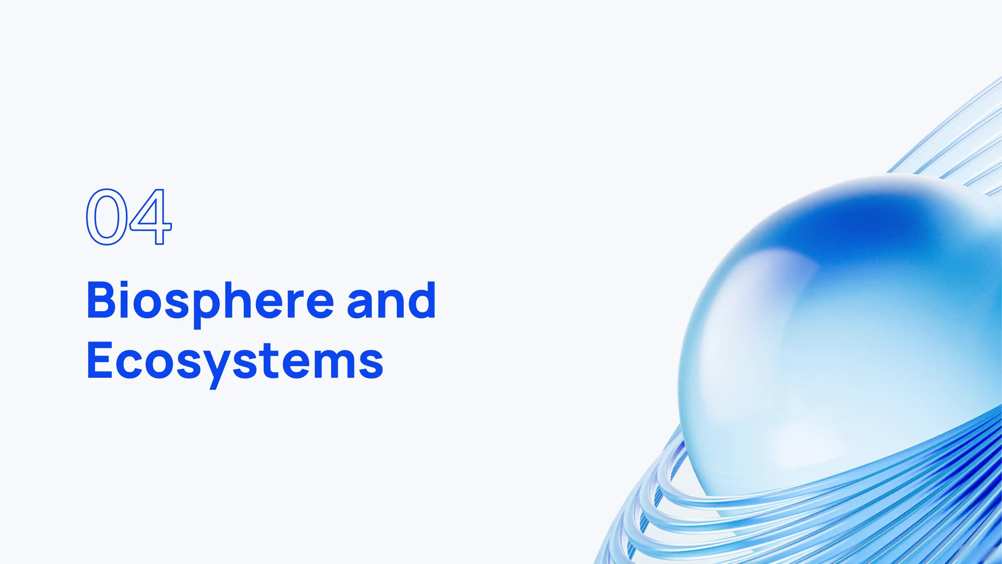
key(Right)
key(Right)
key(Right)
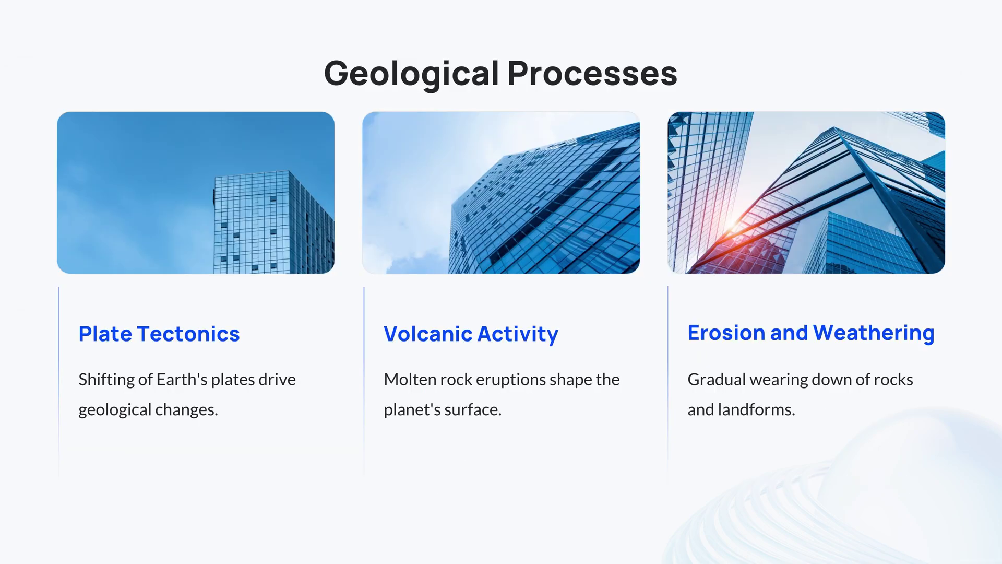
key(Escape)
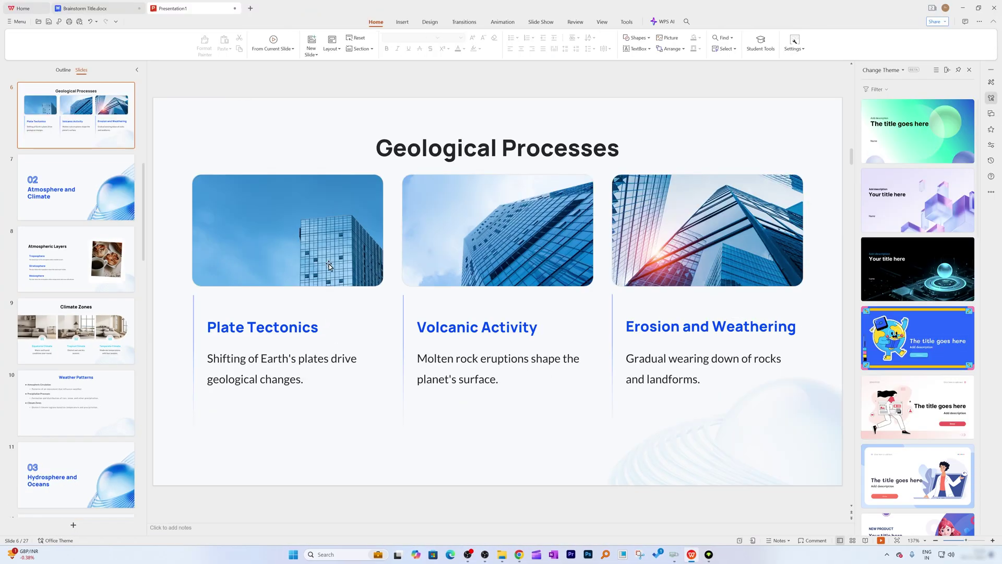
click(329, 267)
right_click(331, 262)
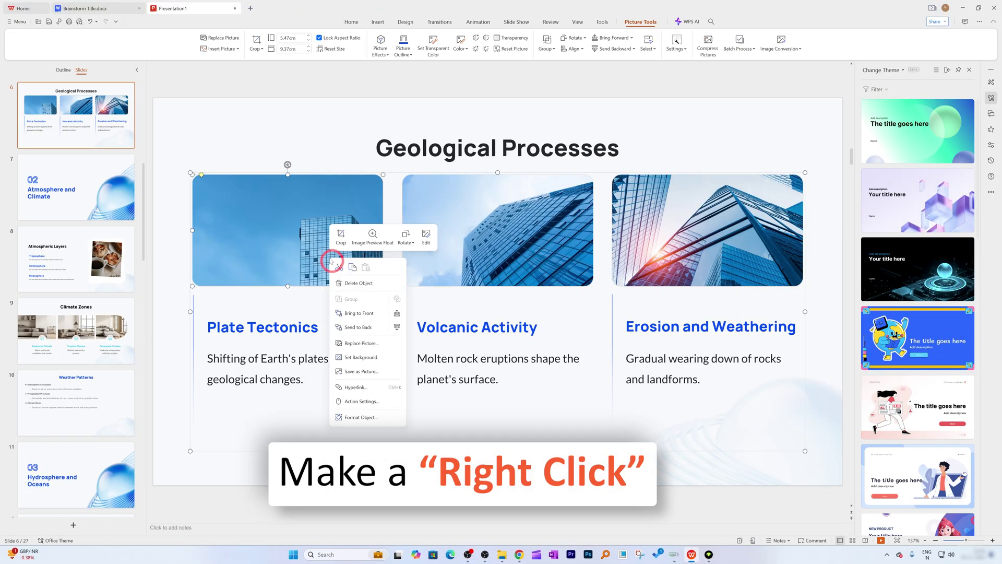
click(351, 344)
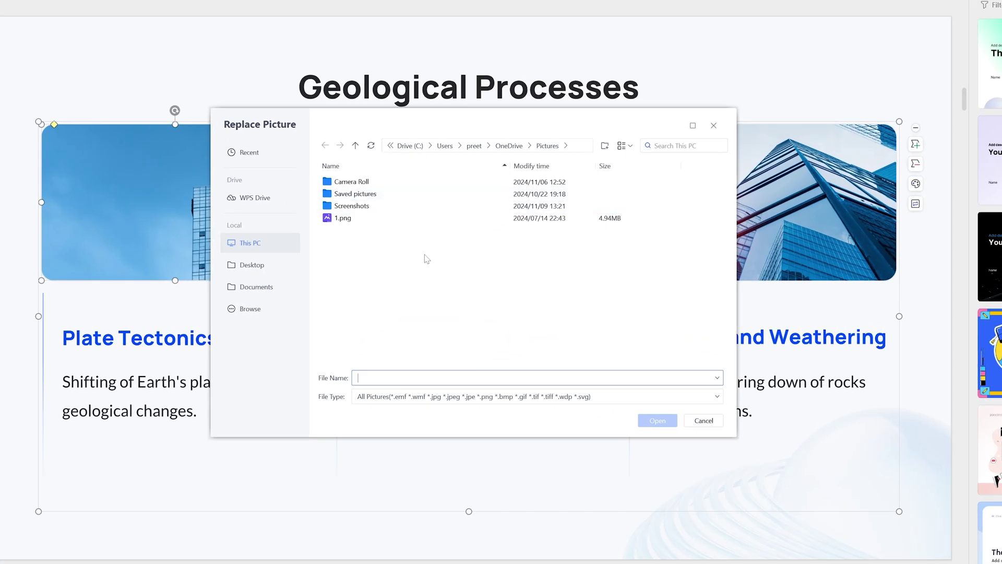
click(703, 421)
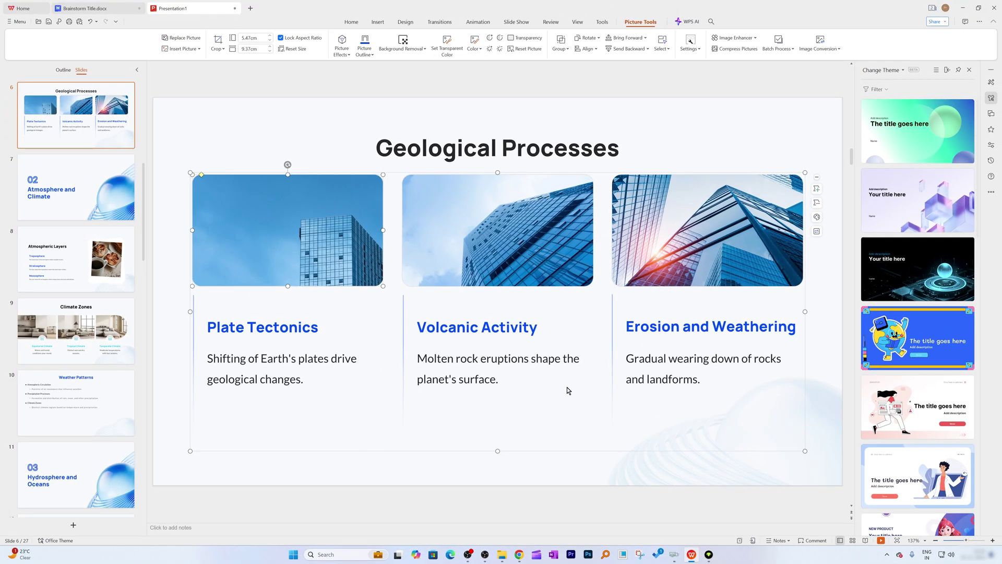
- Apply the fourth blue cartoon theme to the deck and view the restyled title slide
mouse_move(899, 332)
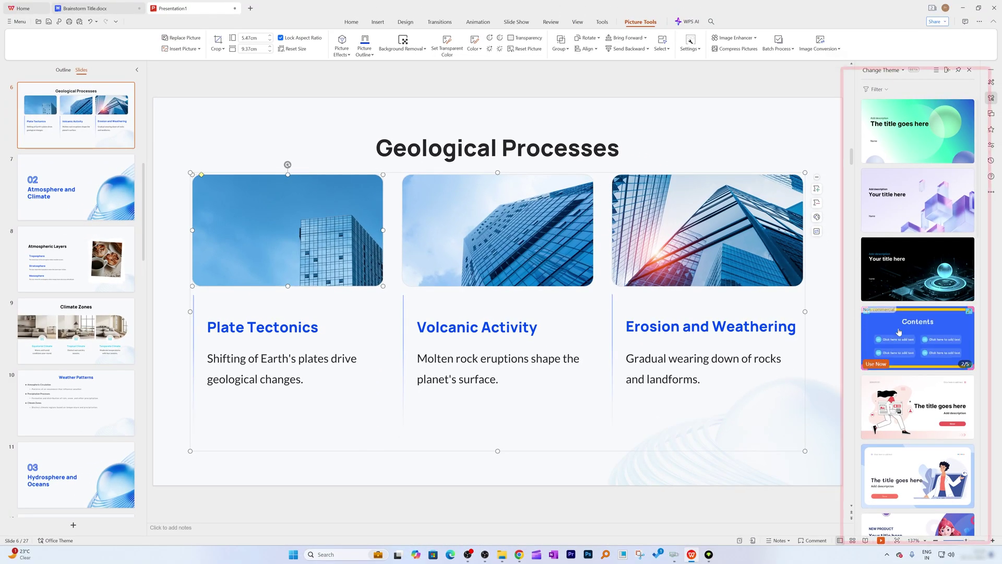
click(896, 342)
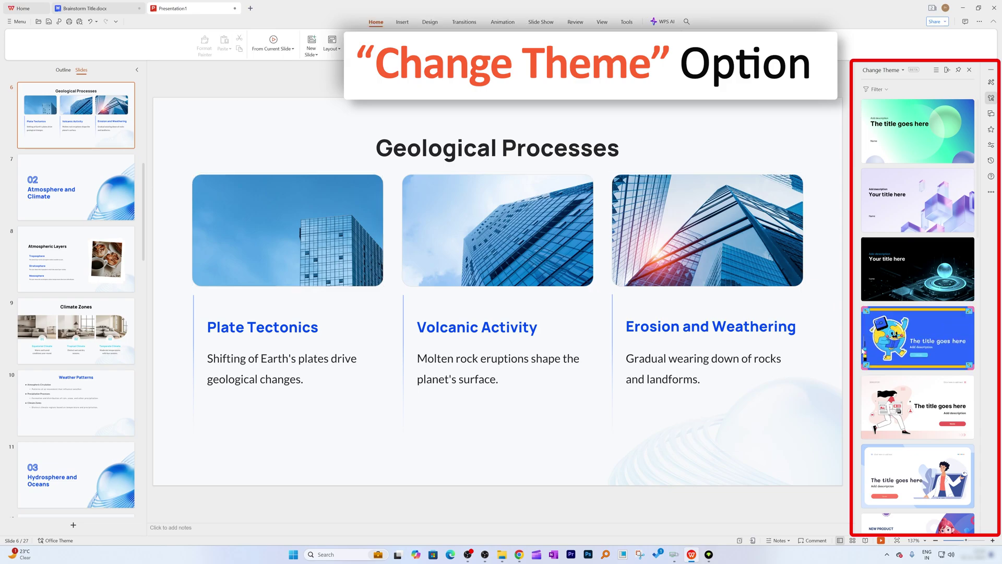
click(876, 364)
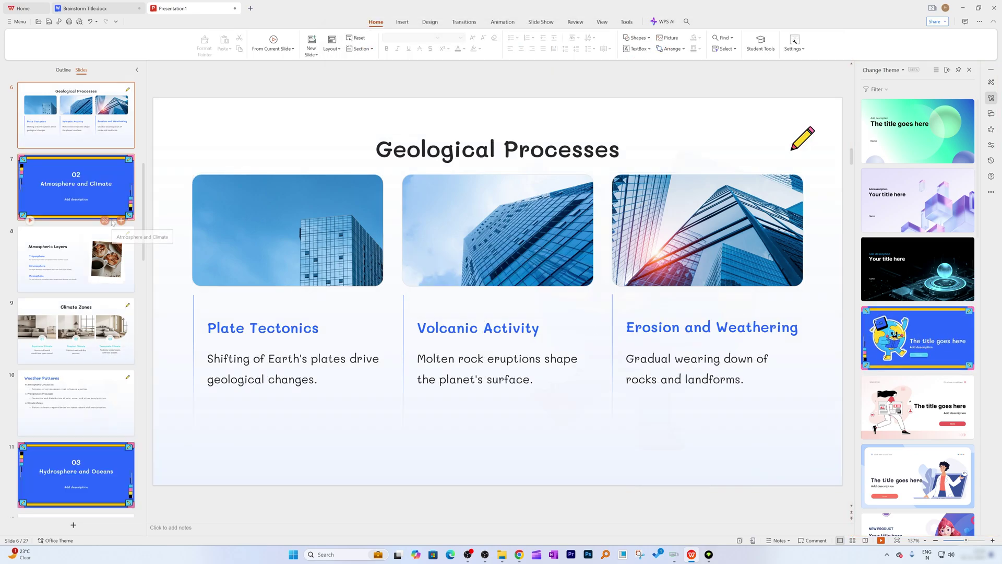
scroll(76, 261, up, 6)
click(96, 117)
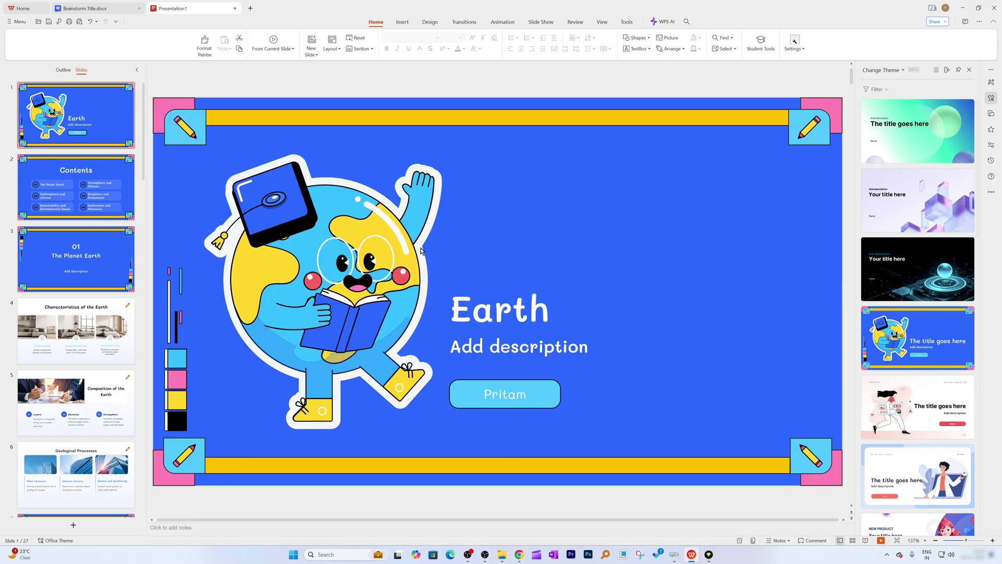
- View slides 2, 3 and 4 (Contents, The Planet Earth, Characteristics of the Earth)
click(112, 215)
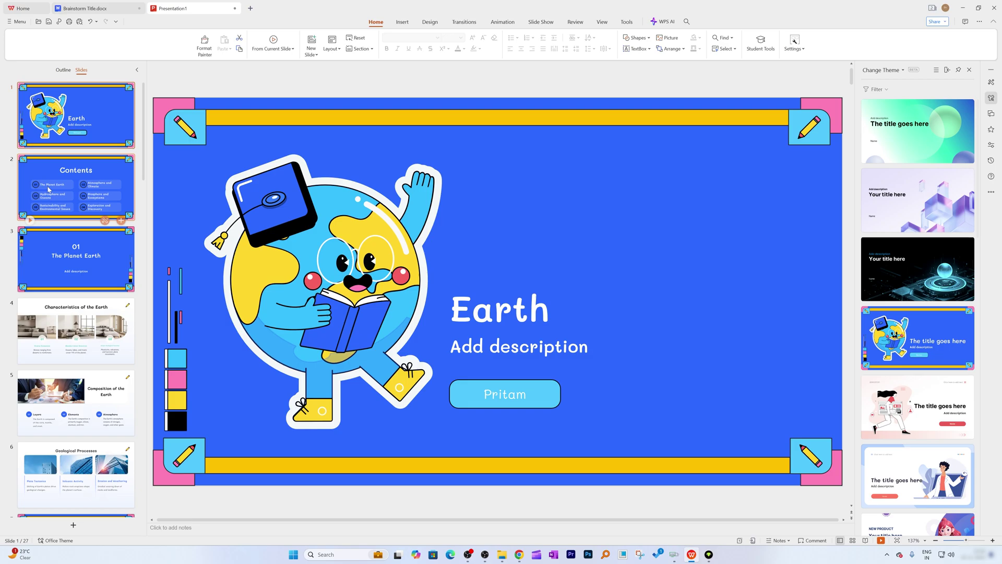
click(88, 254)
scroll(87, 254, down, 3)
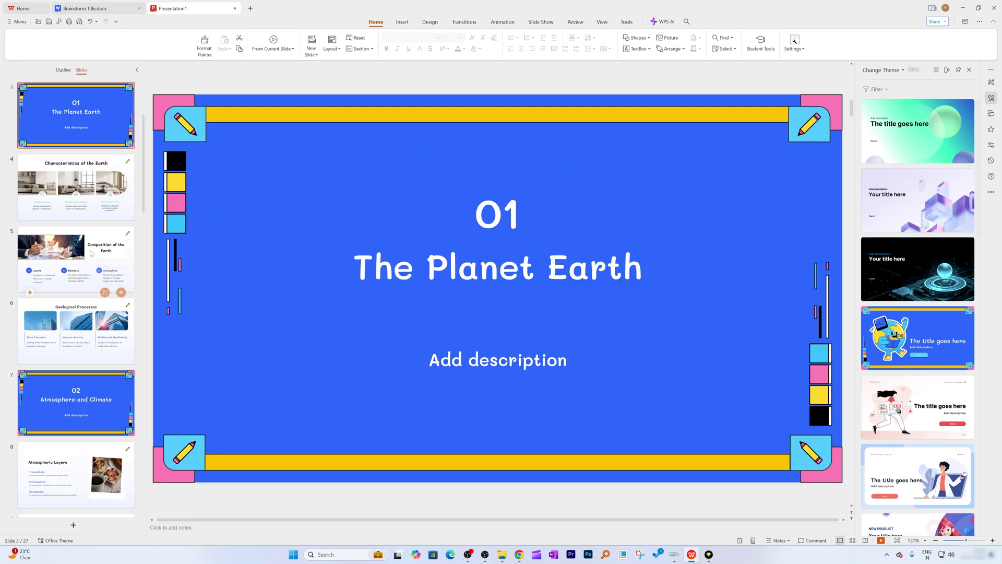
click(103, 201)
scroll(106, 201, down, 2)
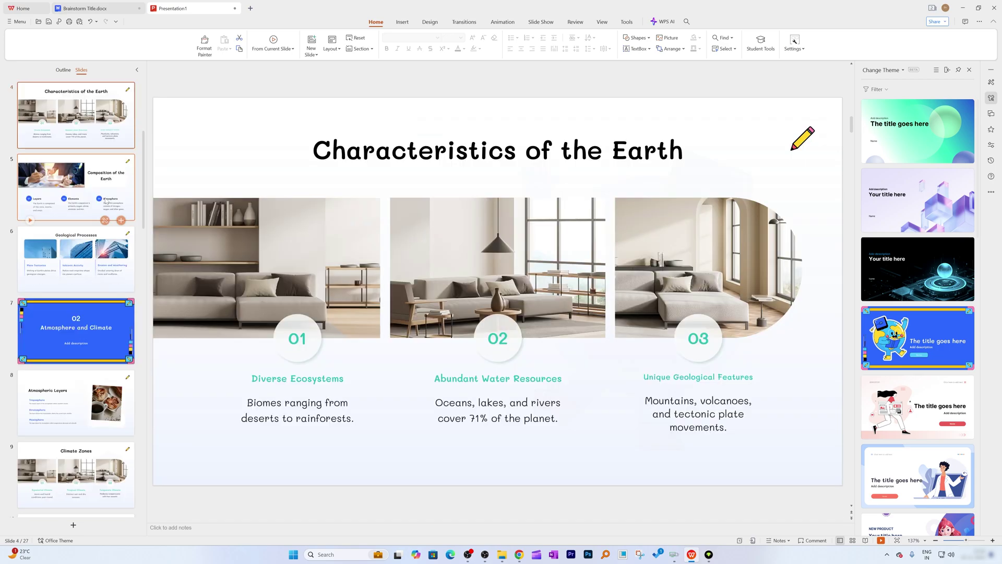
scroll(115, 202, down, 3)
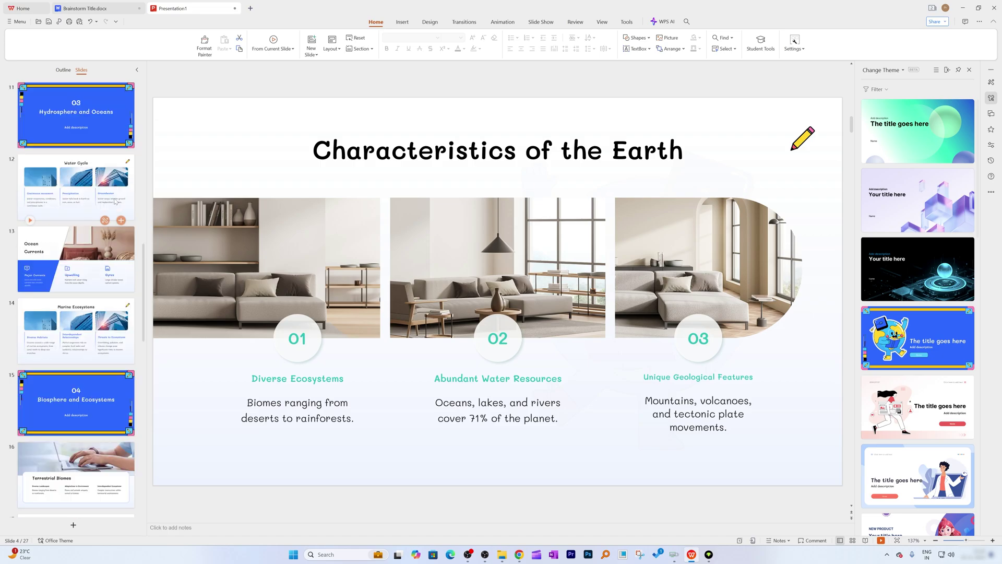
scroll(116, 202, up, 4)
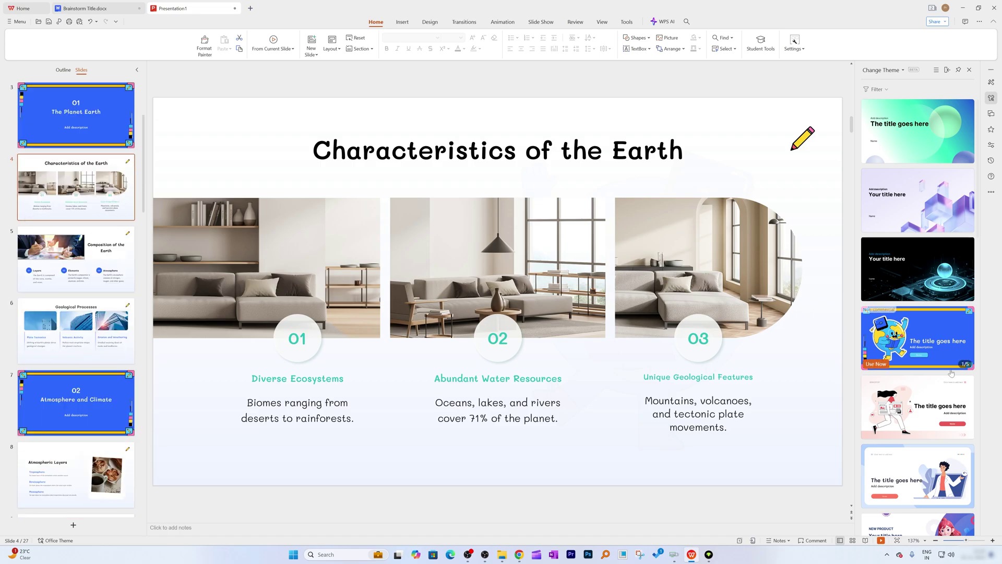
- Bring up the Characteristics of the Earth slide's context menu and dismiss it unchanged
click(607, 440)
right_click(607, 441)
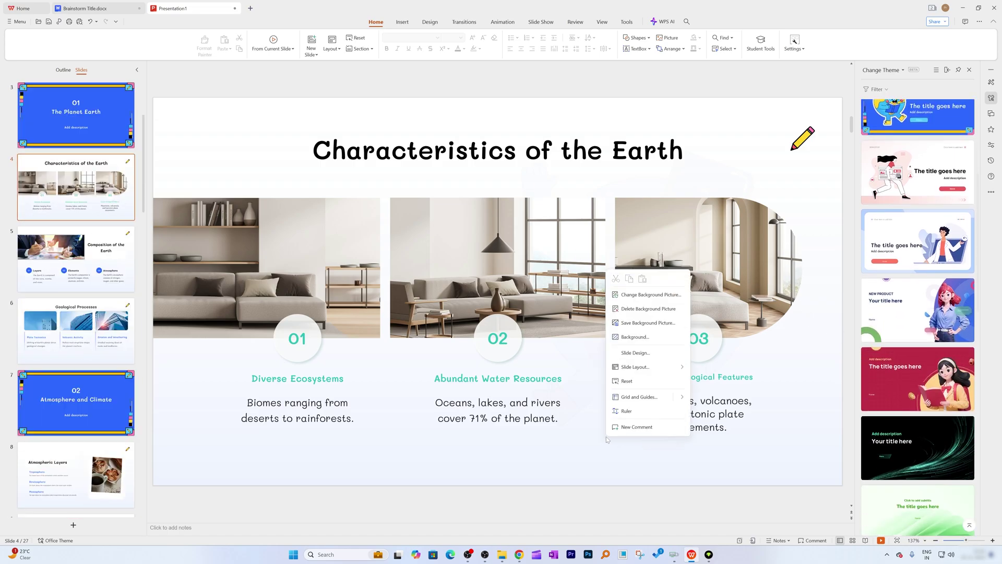
click(709, 440)
- Step through slides 8, 9 and 10, ending on Weather Patterns
scroll(97, 273, down, 3)
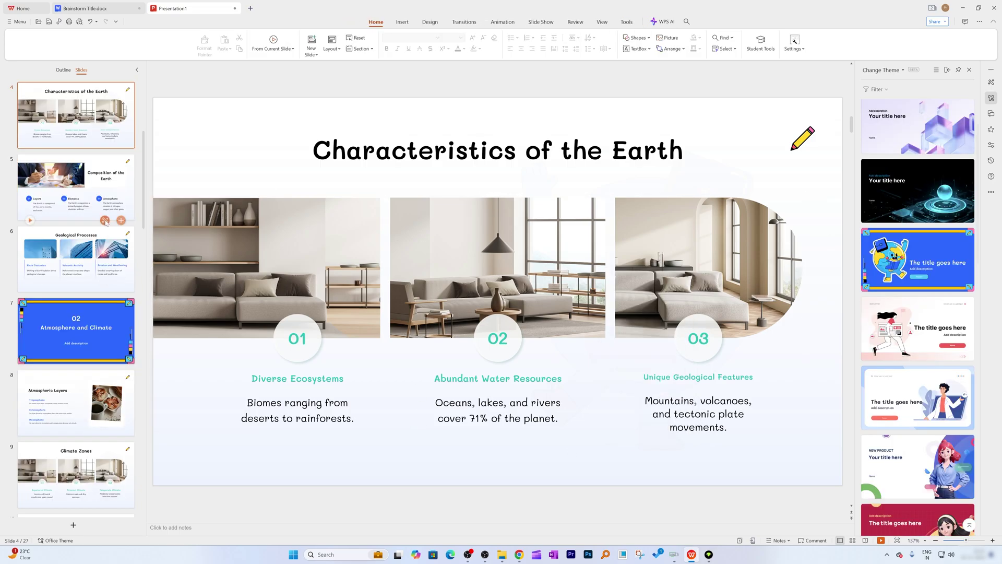
click(97, 273)
scroll(99, 276, down, 1)
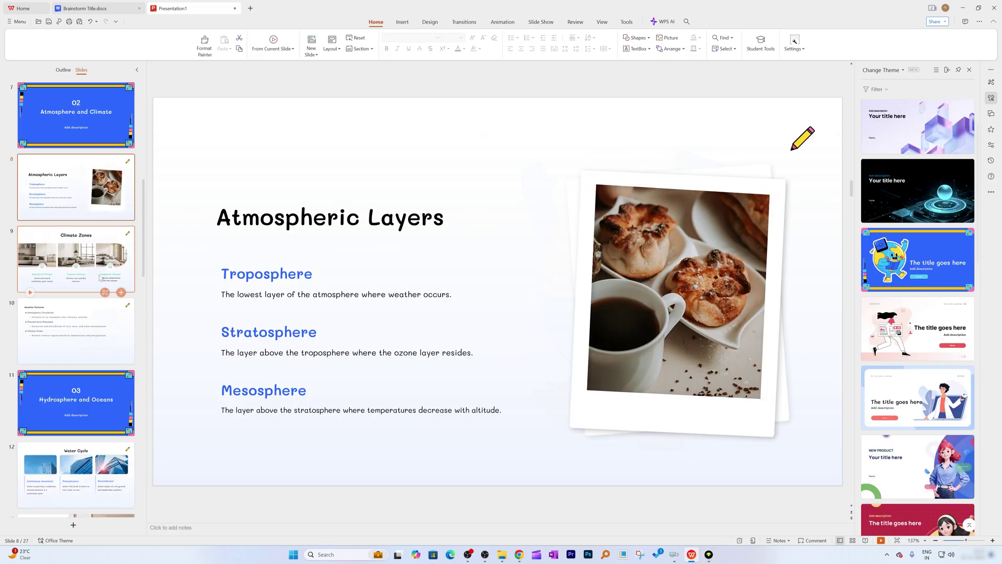
click(85, 289)
scroll(84, 282, down, 1)
click(81, 274)
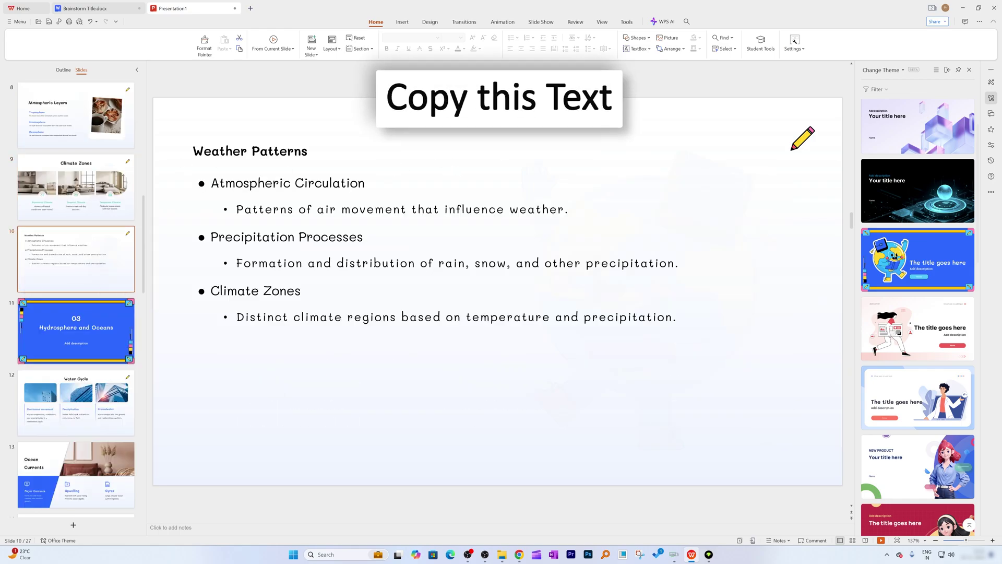
- Copy 'Atmospheric Circulation' from the Weather Patterns slide and switch to Chrome
drag(369, 183, 211, 183)
key(ctrl+c)
click(519, 167)
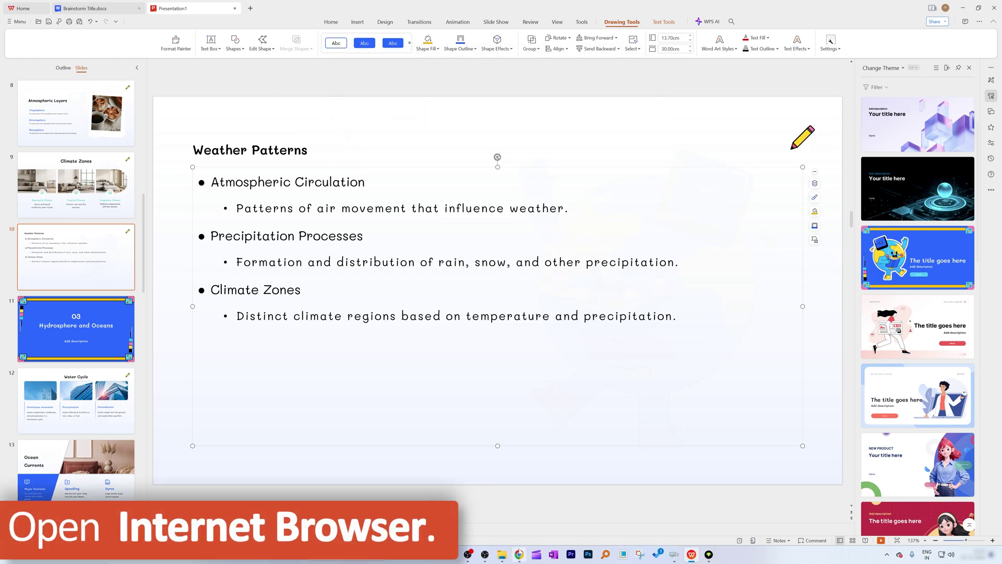
click(519, 555)
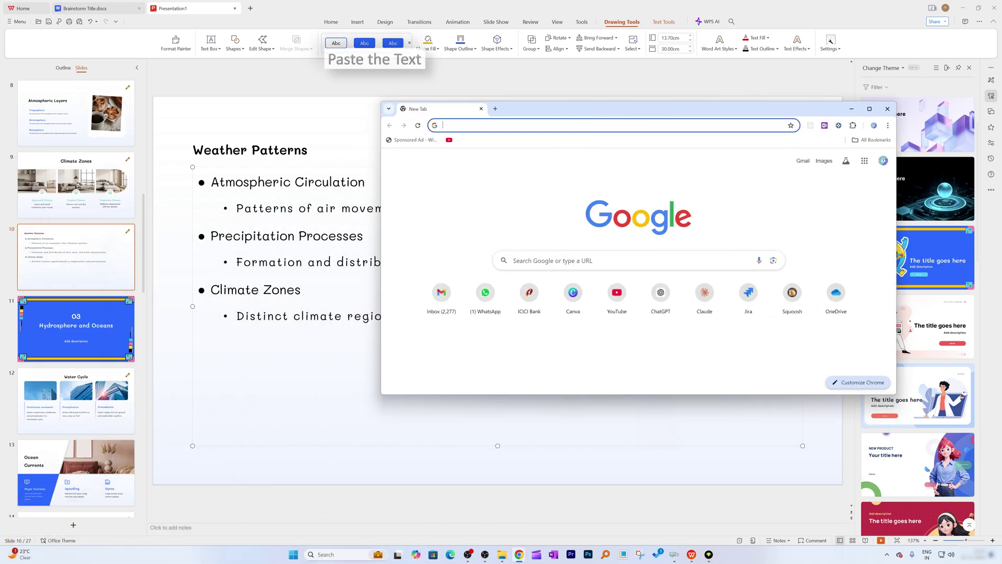
- Search Google for Atmospheric Circulation and switch to its image results
key(ctrl+v)
key(Return)
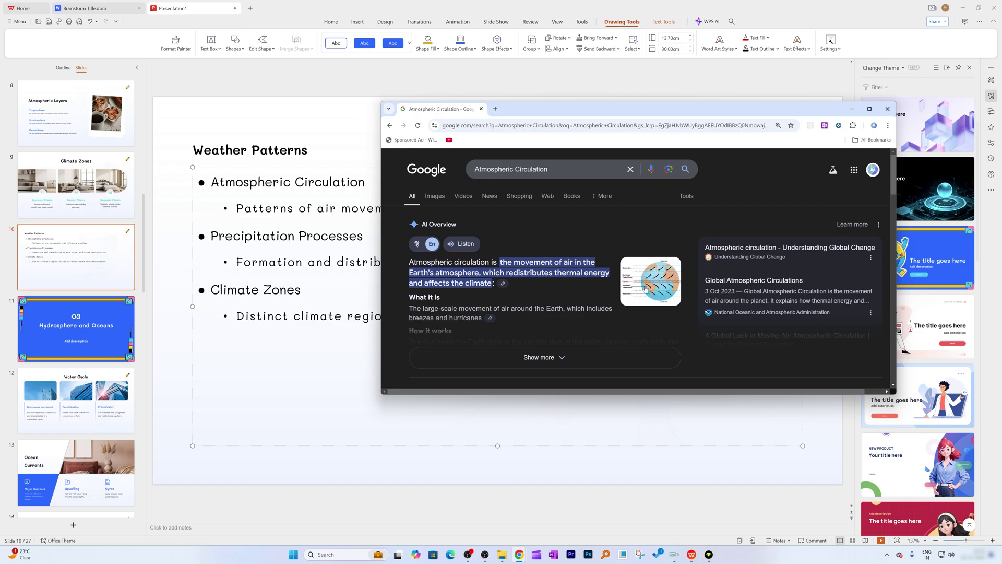
click(645, 288)
click(669, 169)
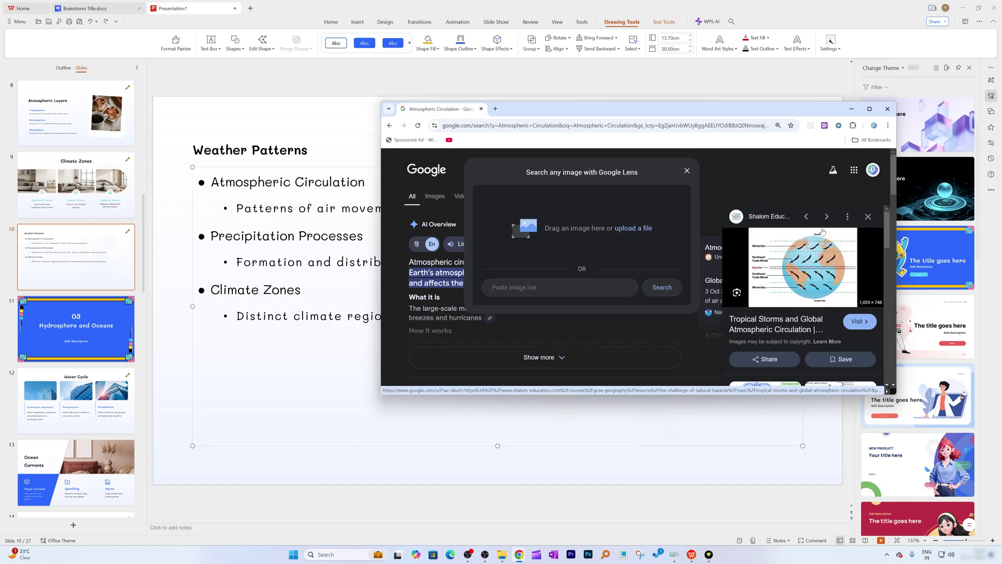
click(869, 109)
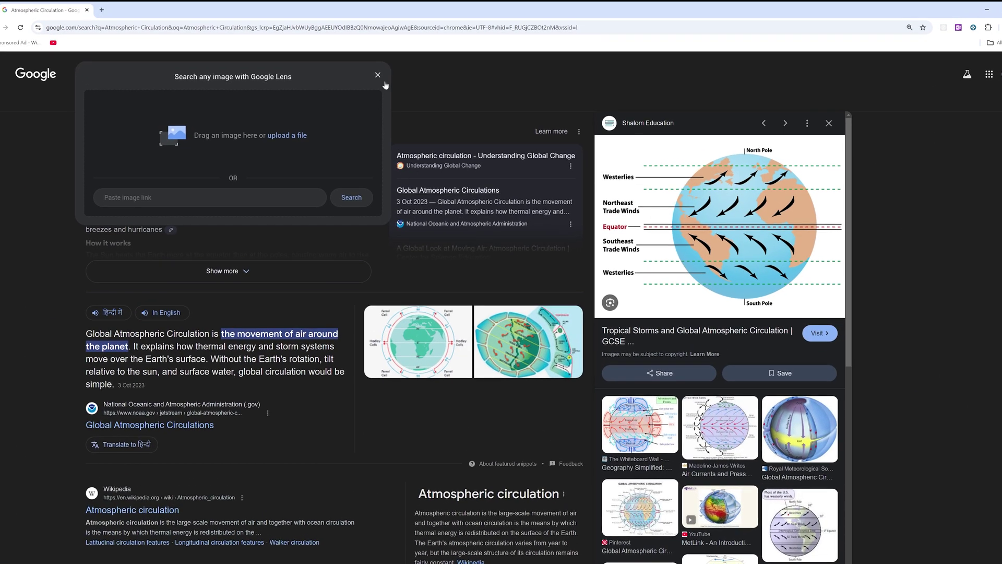
click(378, 74)
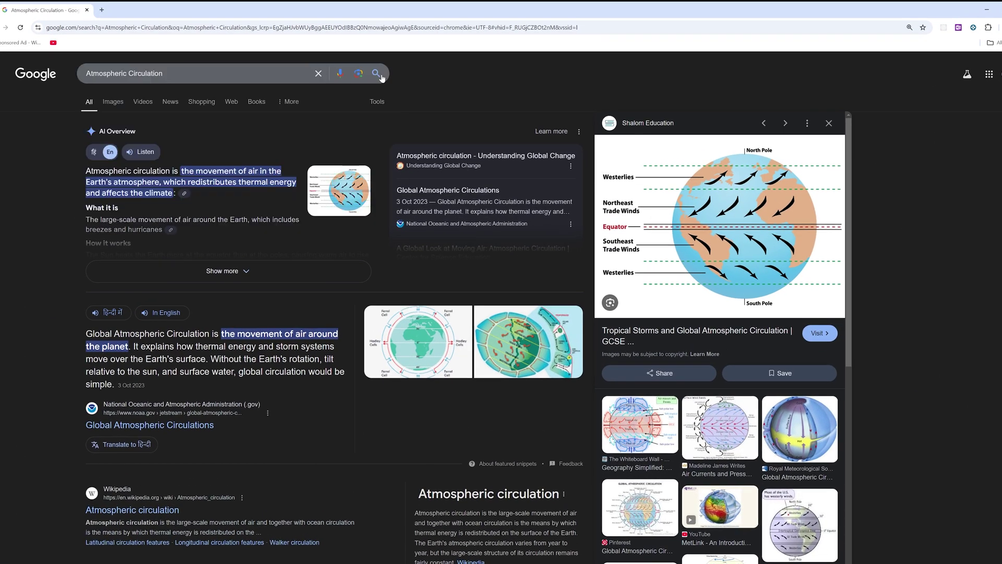
click(124, 105)
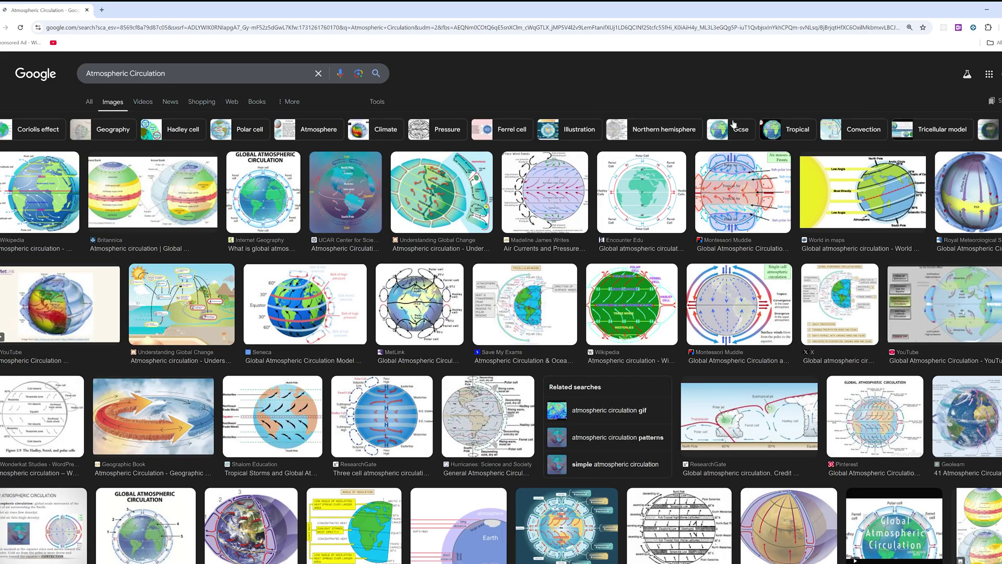
- Filter images to Creative Commons licences and copy the Earth Global Circulation diagram
click(383, 101)
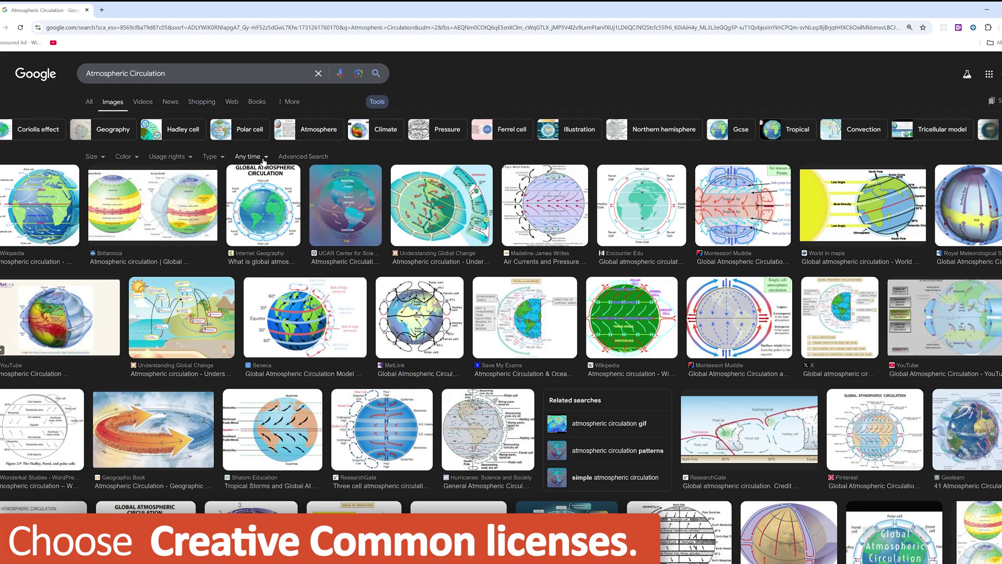
click(167, 157)
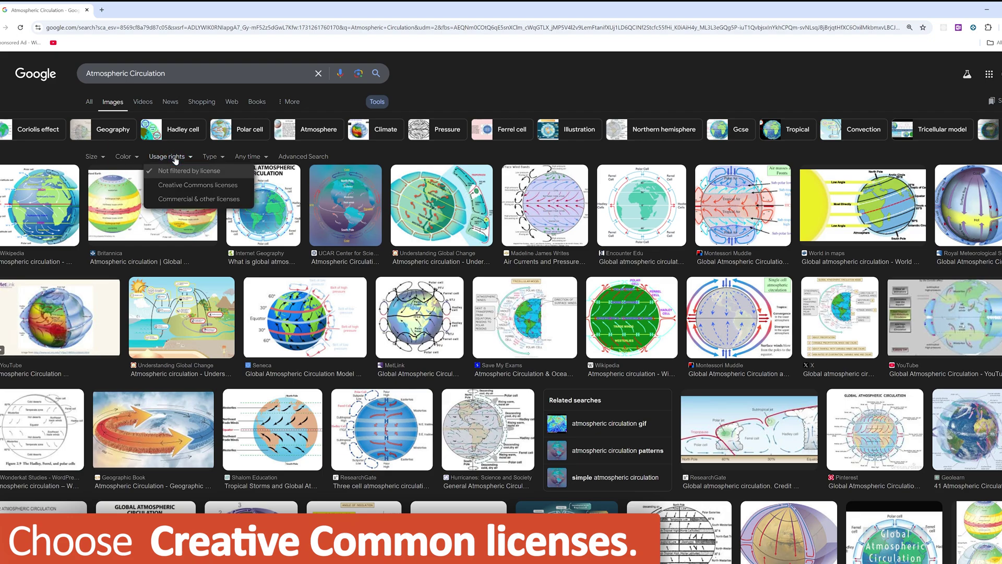
click(211, 186)
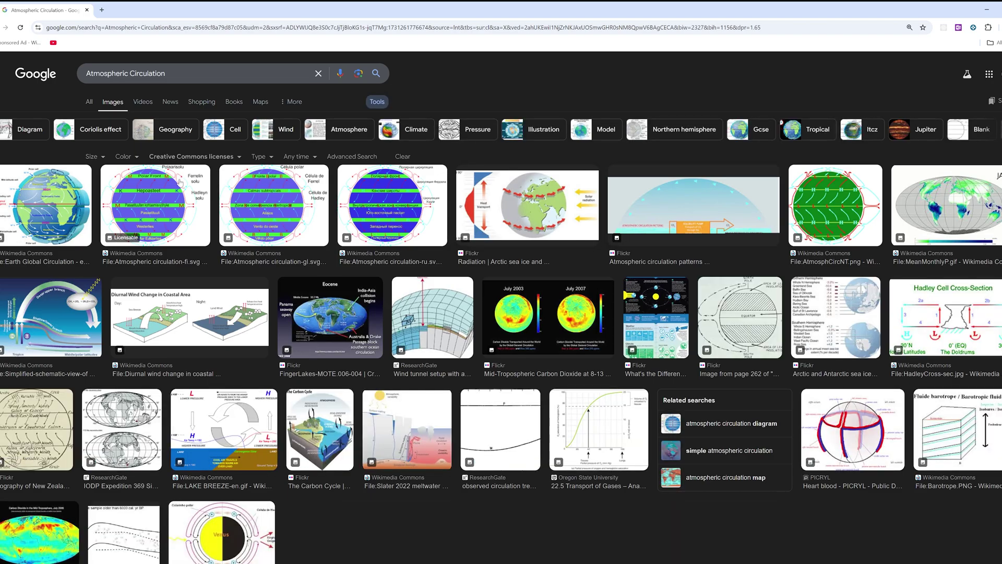
click(45, 198)
right_click(865, 255)
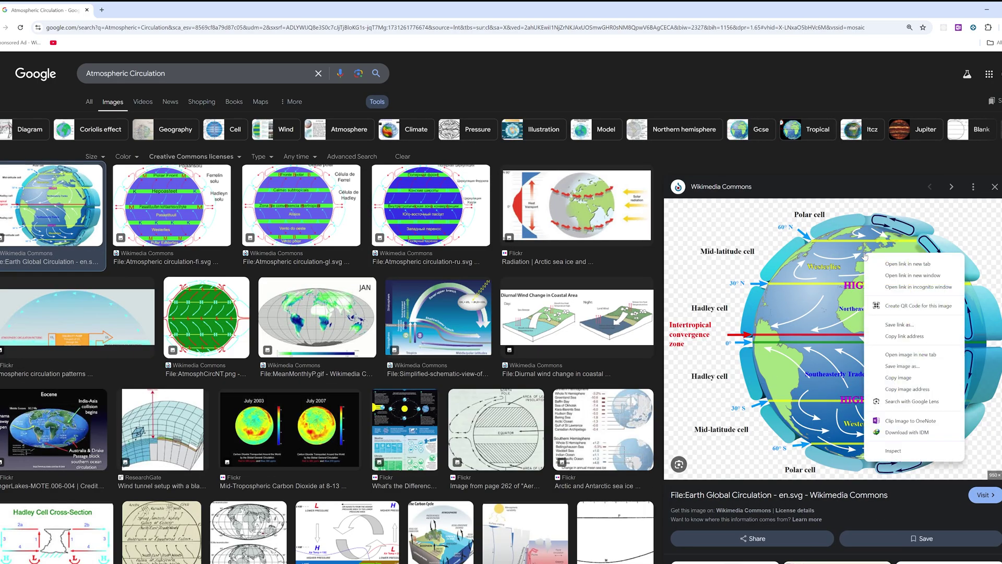
click(903, 377)
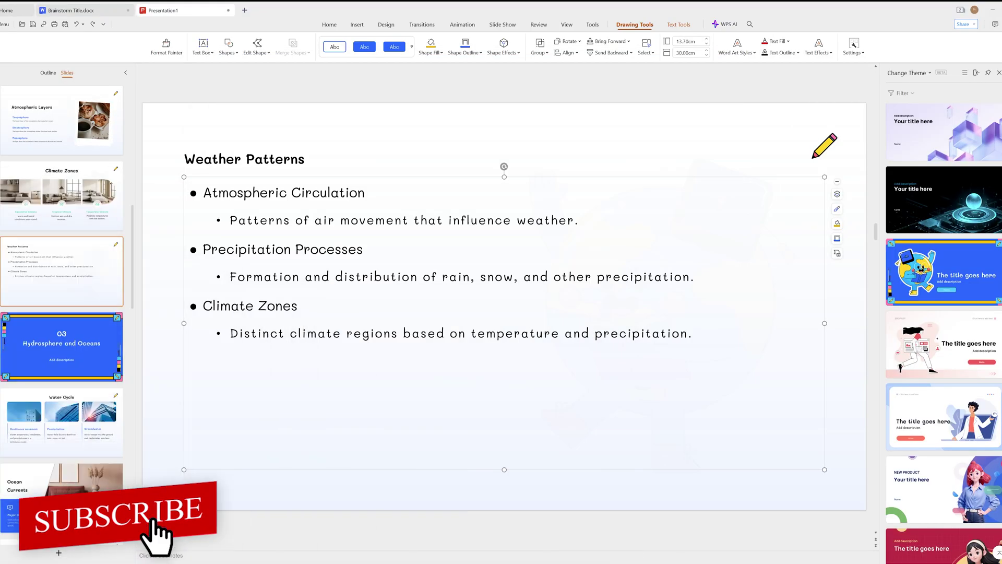
- Paste the Earth Global Circulation image beside the Weather Patterns bullets, then show slide 9
click(373, 369)
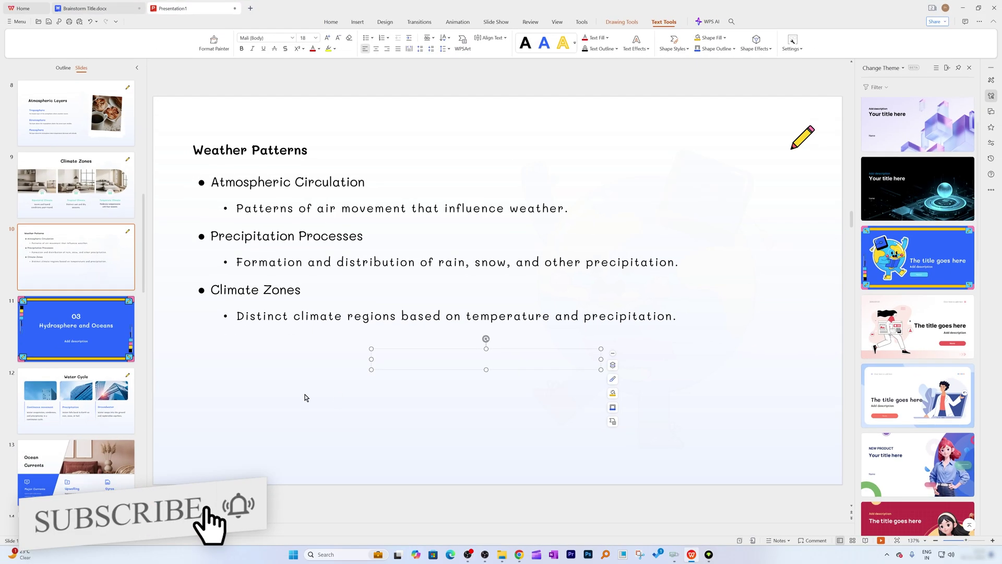
key(ctrl+v)
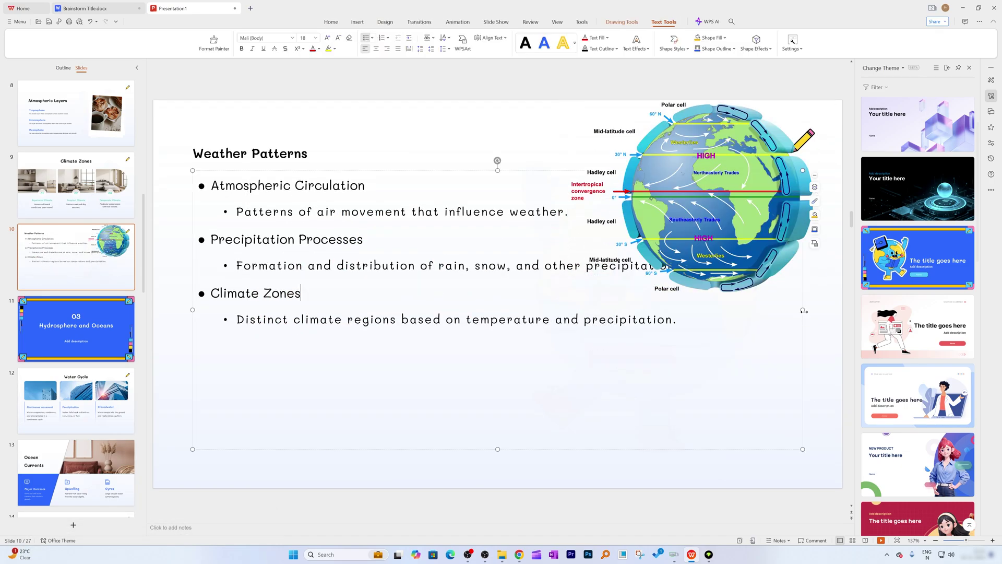
click(778, 408)
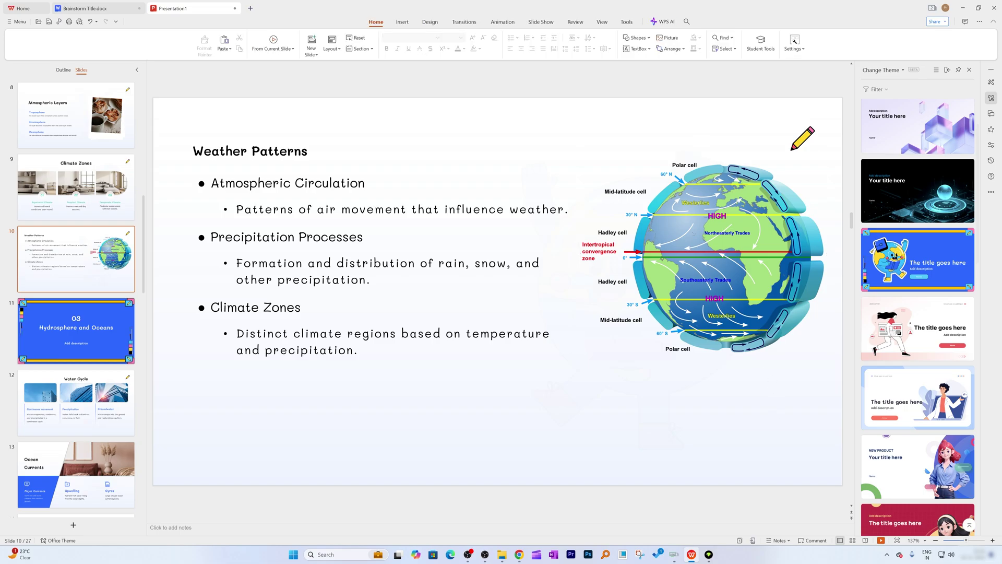
click(95, 190)
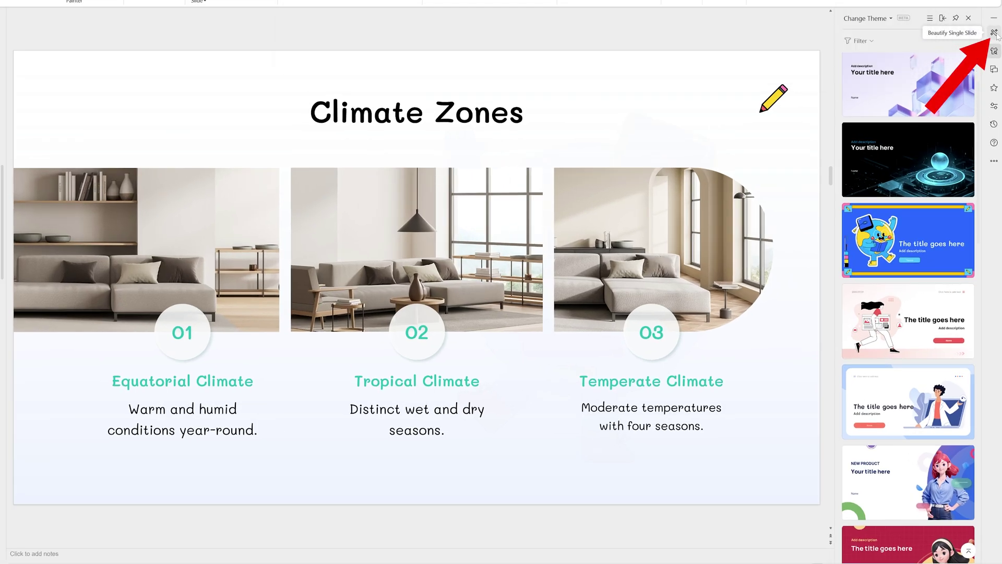
- Browse the Beautify Single Slide body layout suggestions for the Climate Zones slide
click(994, 34)
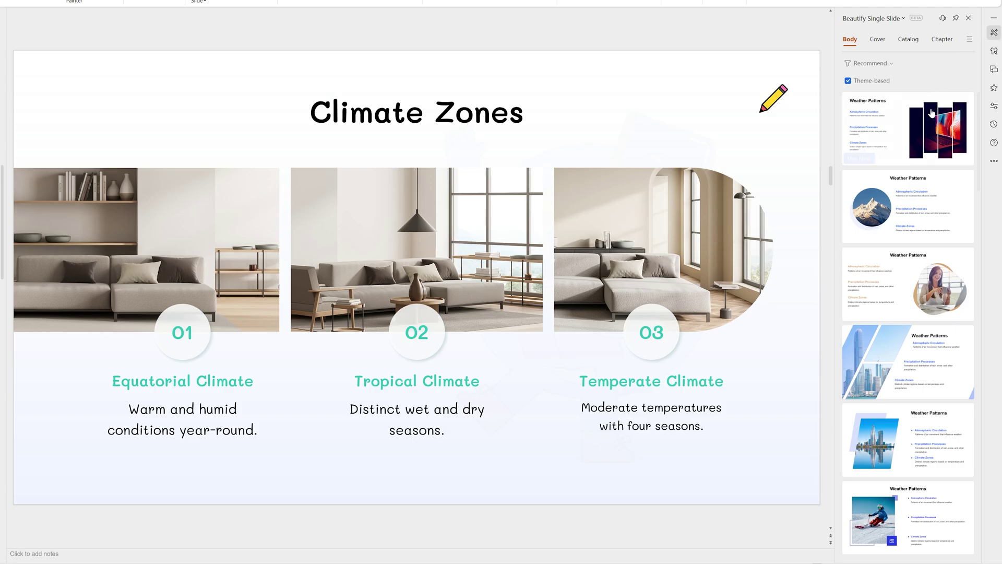
mouse_move(921, 201)
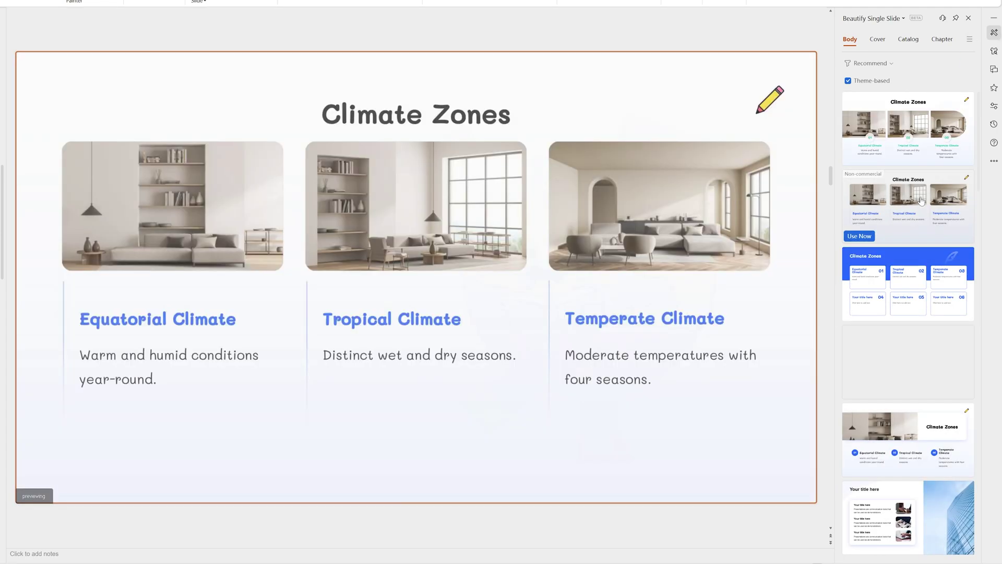
scroll(924, 225, down, 8)
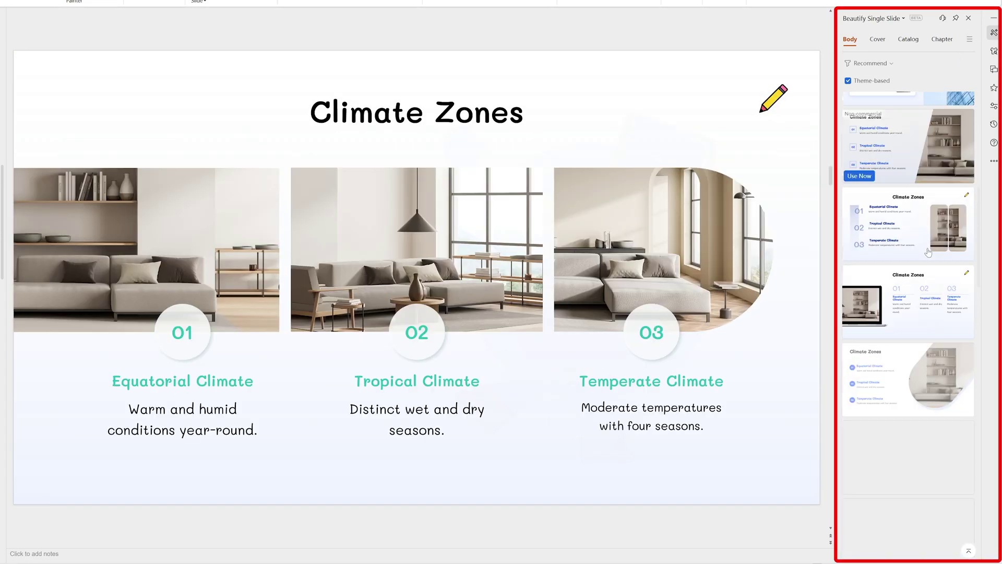
scroll(934, 281, down, 4)
mouse_move(942, 310)
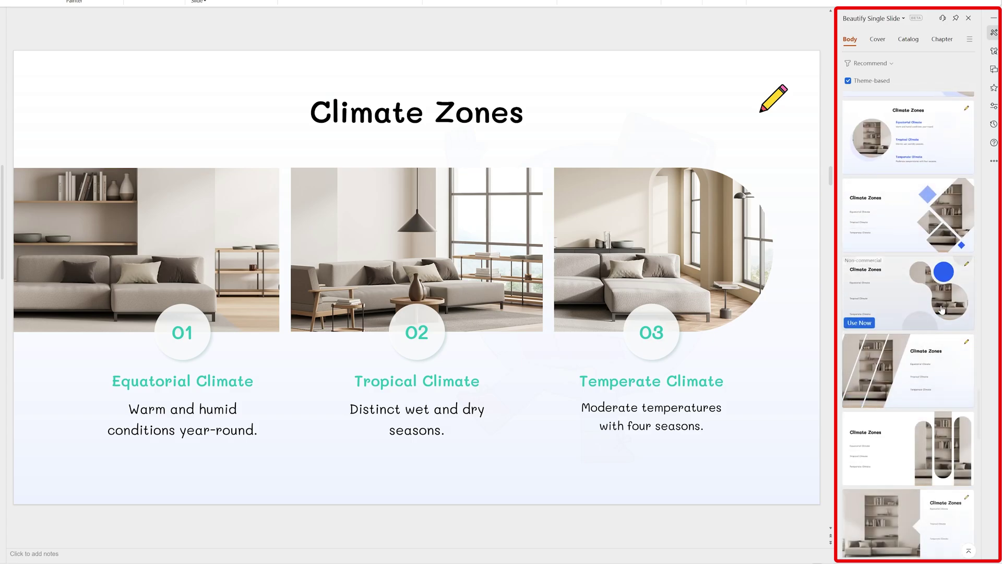
scroll(935, 313, down, 5)
- Delete the pictures, numbers and captions group, then undo to restore it
click(642, 266)
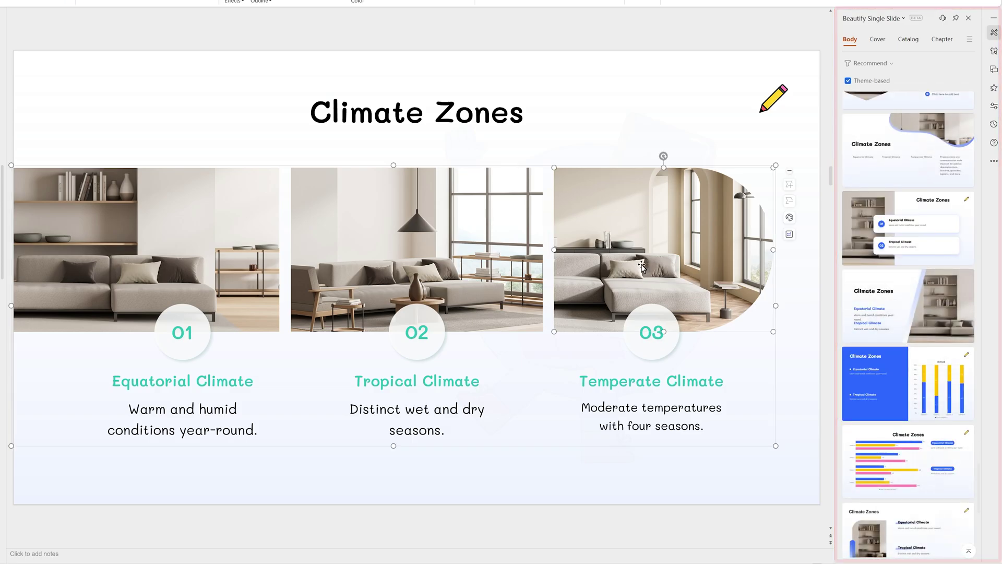
key(Delete)
key(Delete)
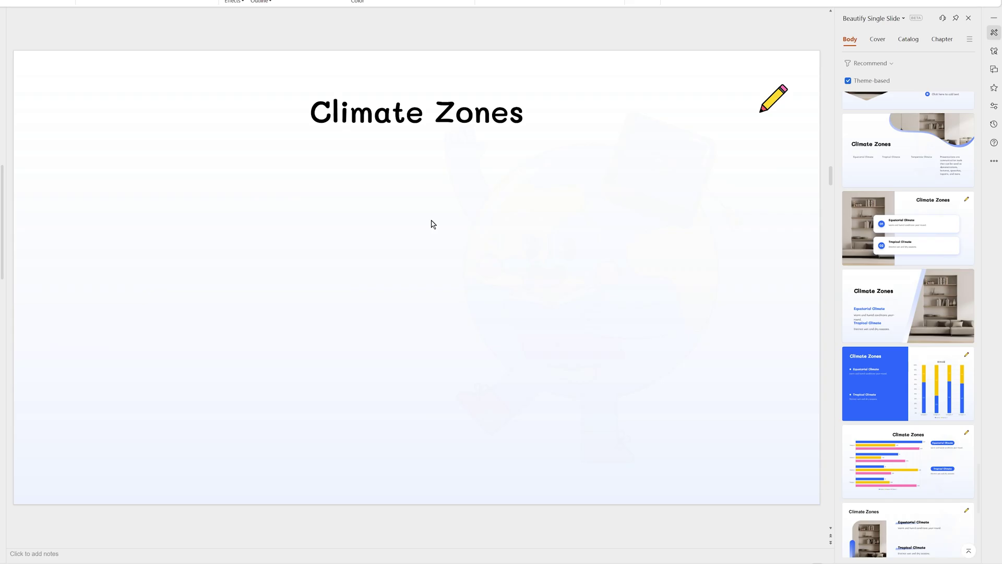
key(ctrl+z)
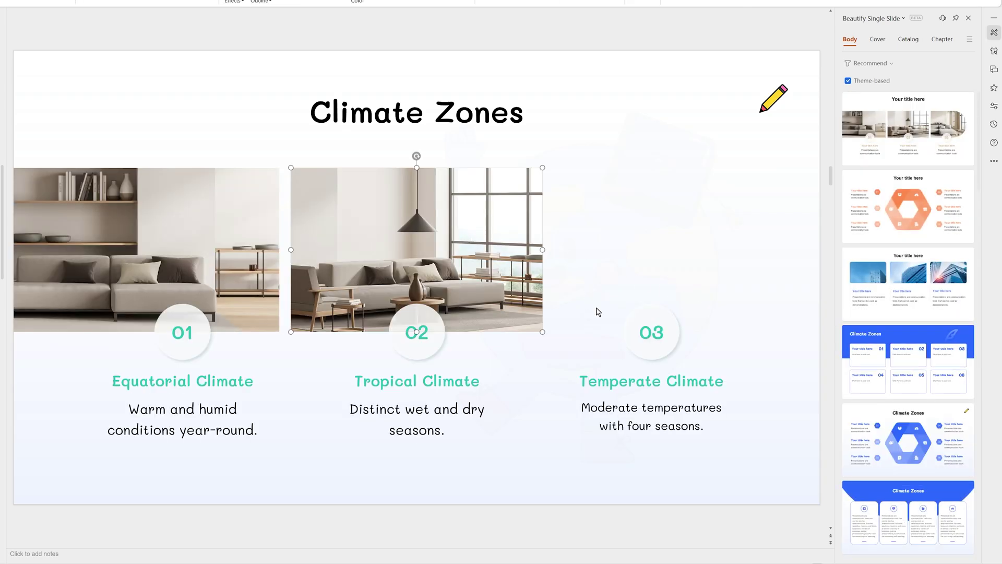
key(ctrl+z)
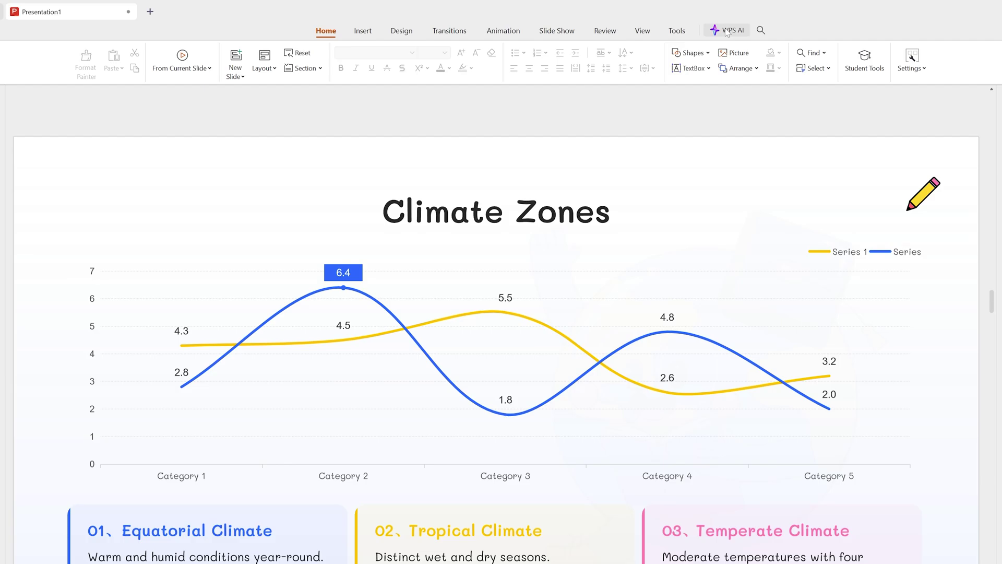
- Open the WPS AI Create from File document picker and cancel it without choosing a file
click(663, 22)
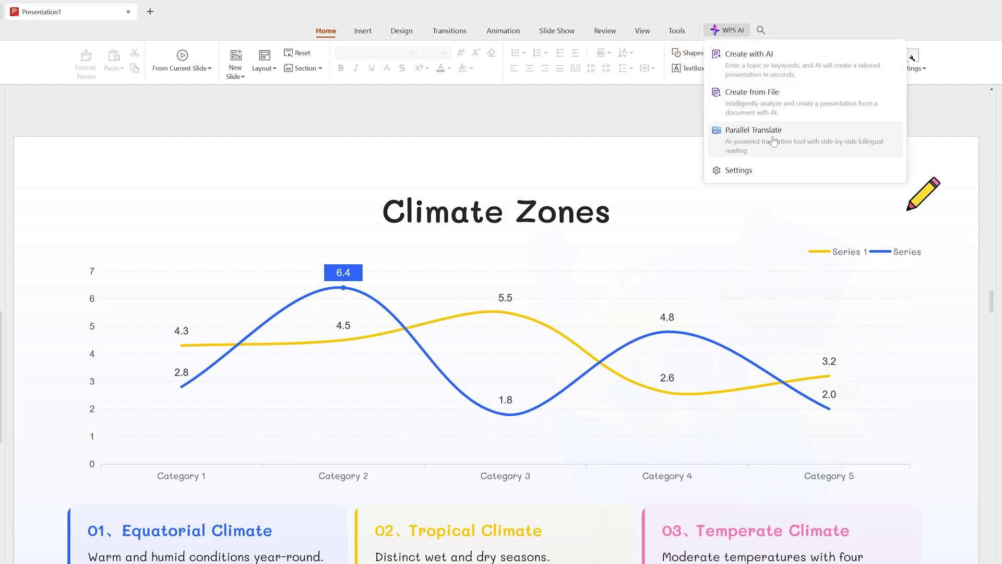
click(773, 78)
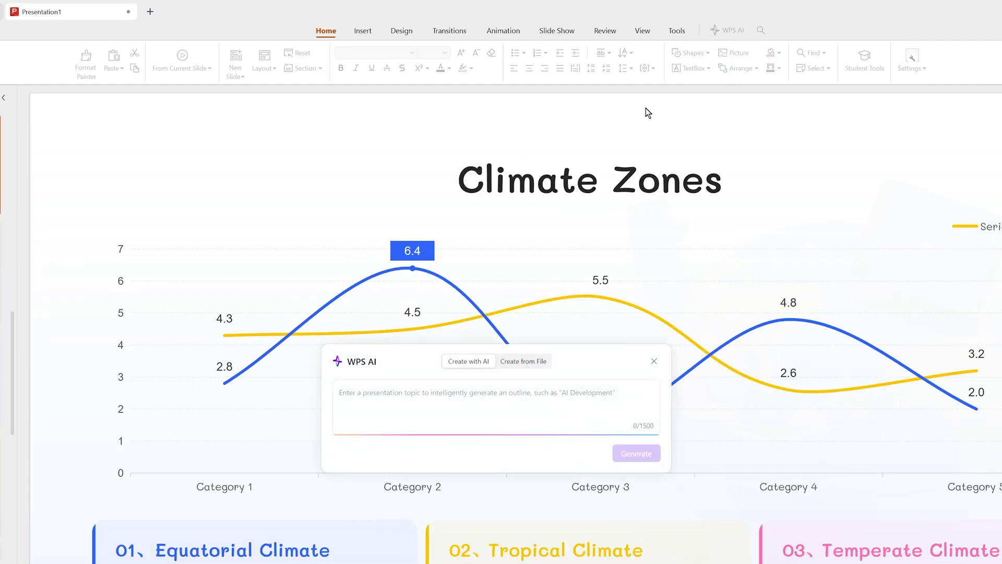
click(528, 289)
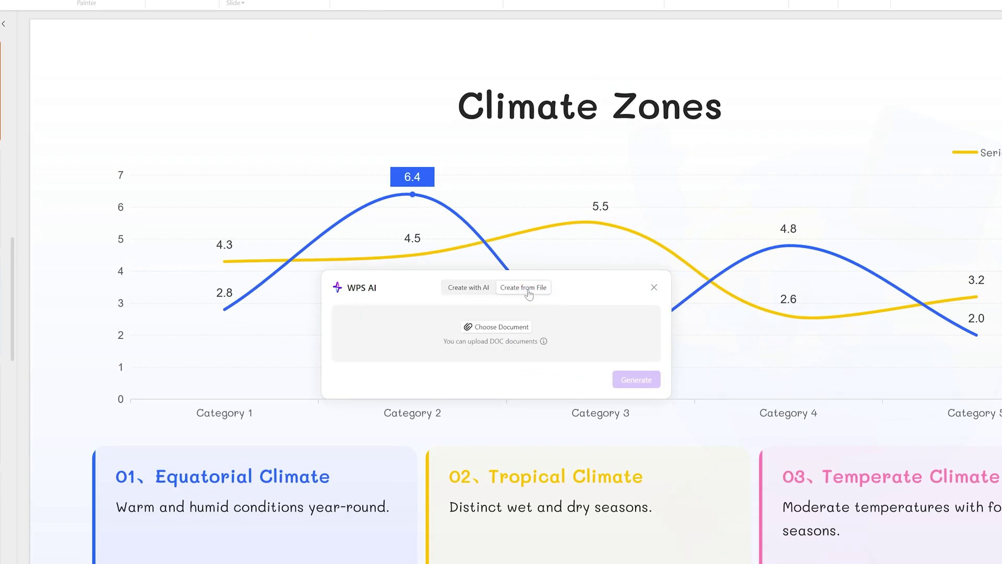
click(504, 326)
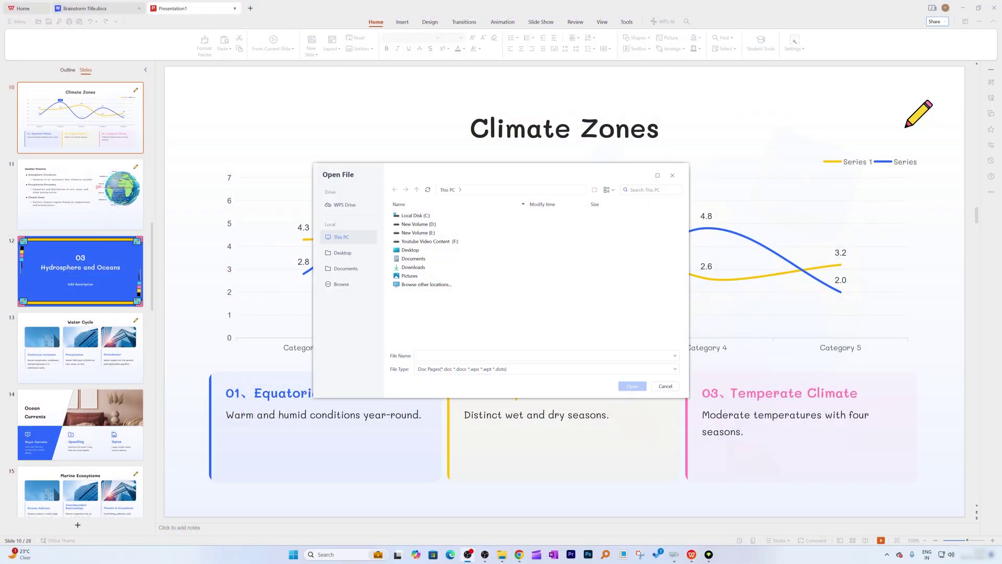
click(672, 175)
- Scroll the slide list past Terrestrial Biomes to slide 27, Technological Advancements
scroll(123, 266, down, 3)
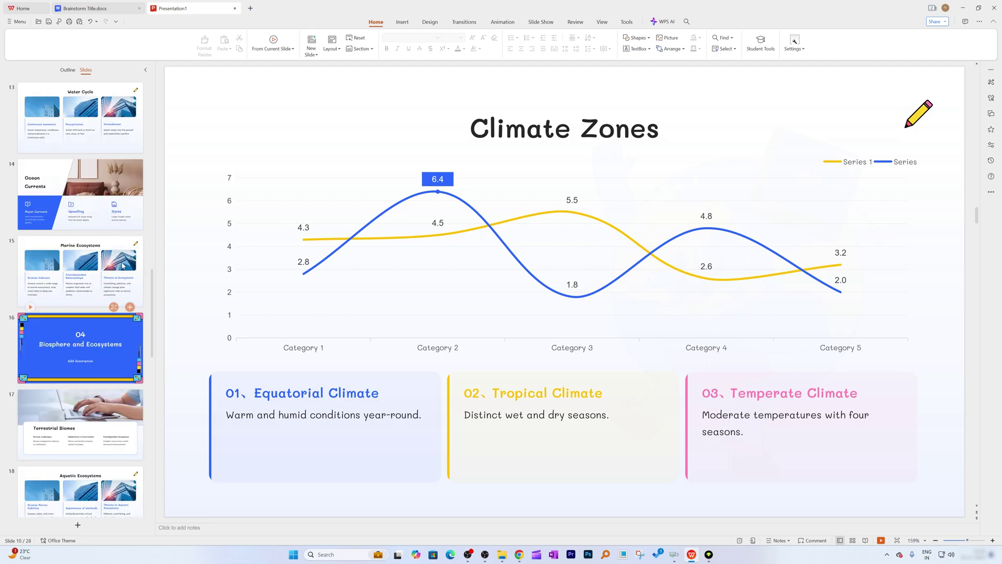
scroll(123, 266, down, 2)
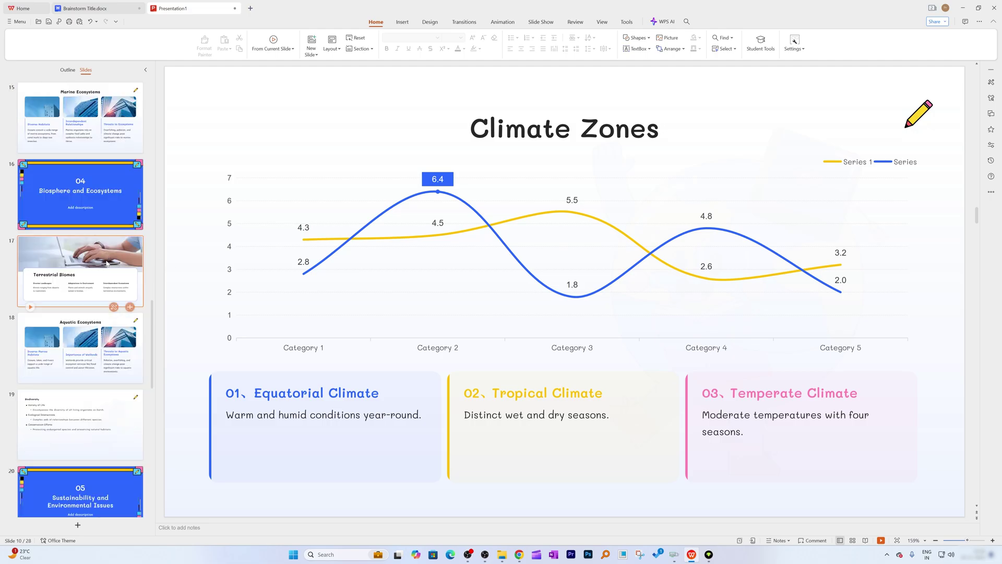
click(106, 264)
scroll(78, 313, down, 8)
click(63, 376)
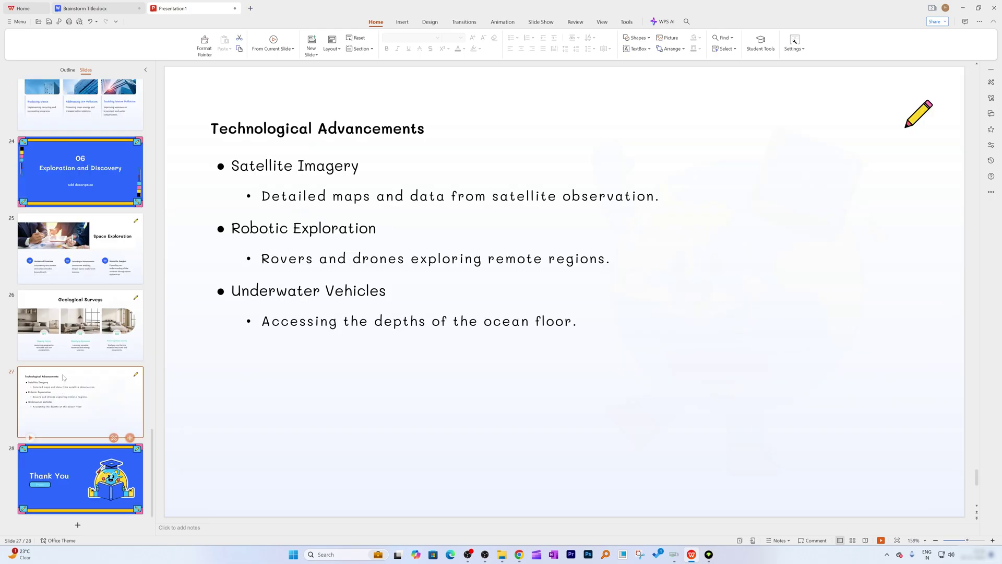
- Start a new Smart Create presentation and generate an AI Development outline from the typed topic
click(250, 9)
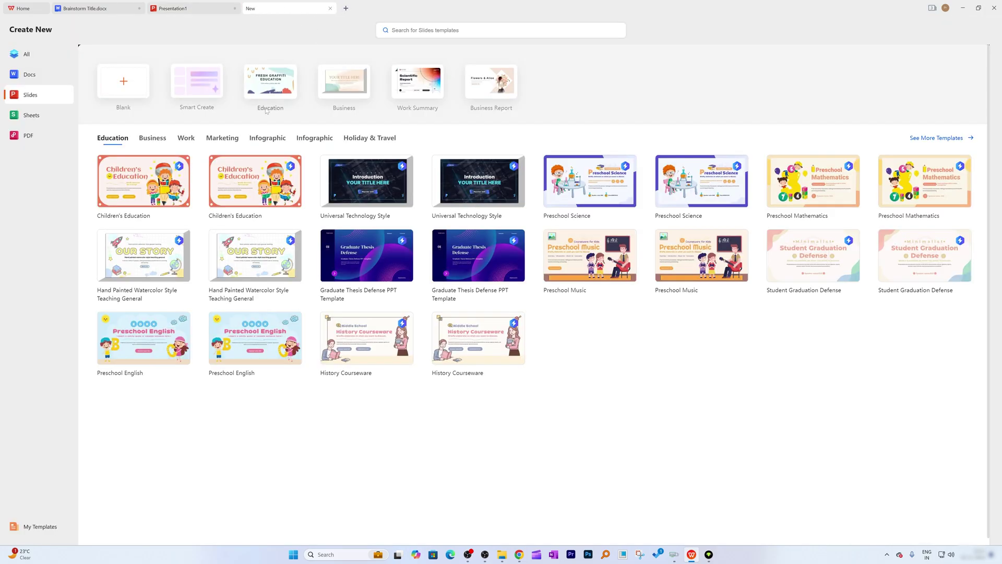
click(190, 91)
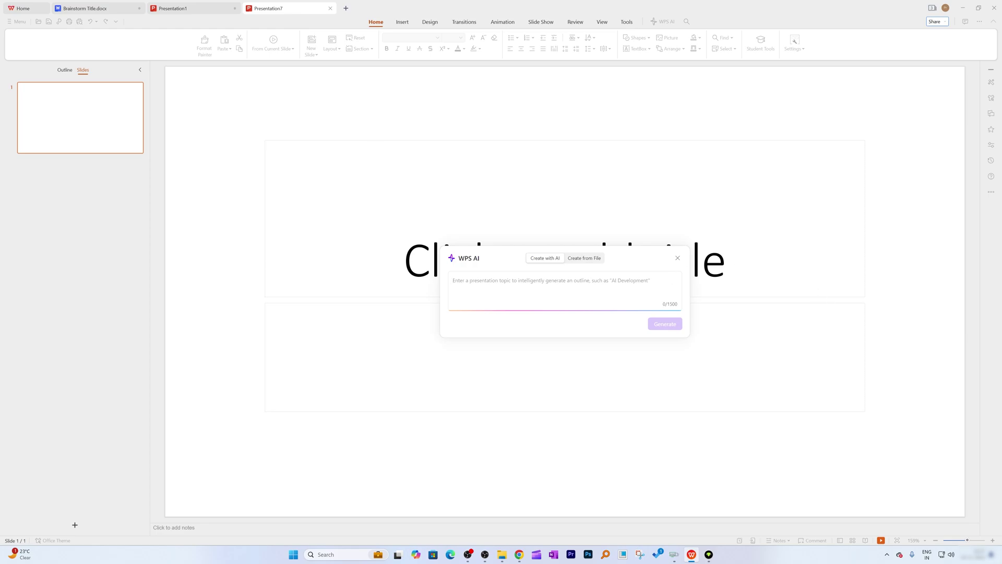
text(Ai Devlopment)
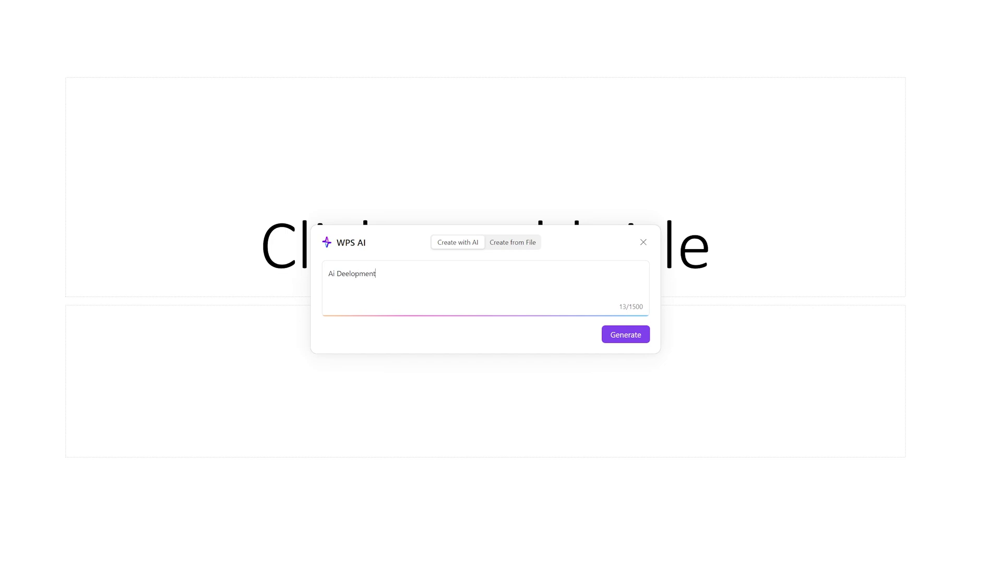
click(640, 340)
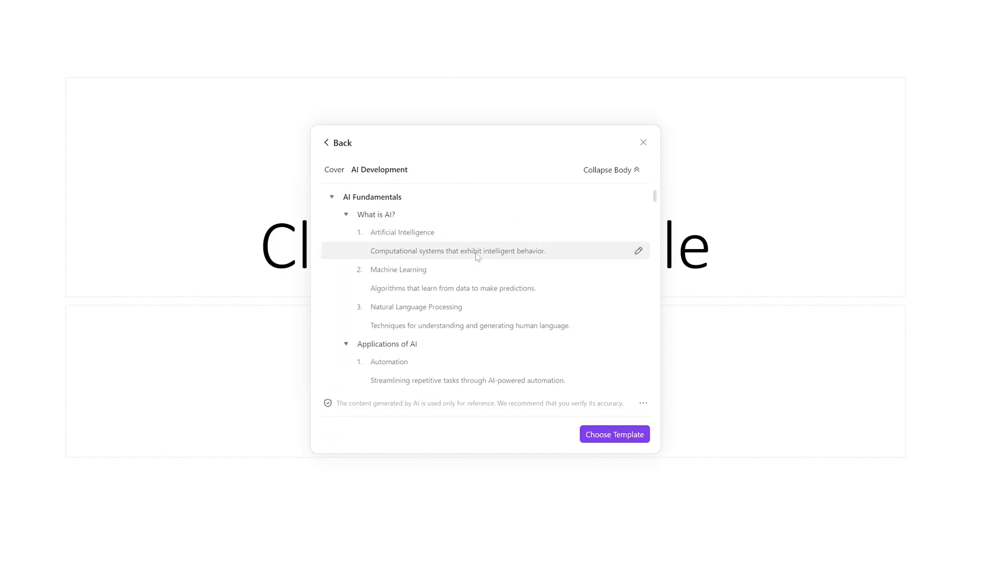
scroll(486, 287, down, 15)
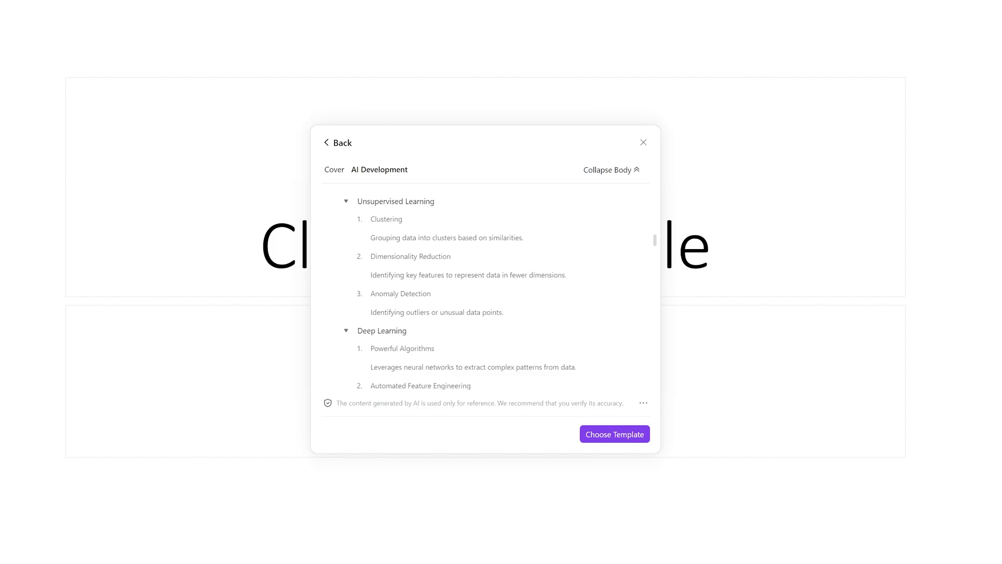
scroll(486, 287, down, 5)
- Choose the Purple Cartoon template and create the AI Development slides from the outline
click(626, 434)
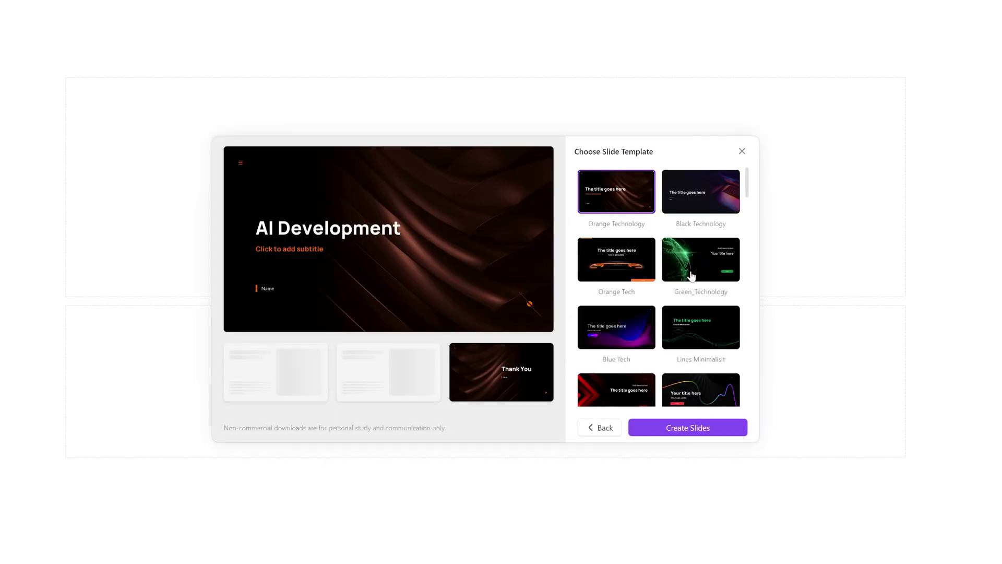
scroll(661, 268, down, 4)
scroll(626, 303, down, 4)
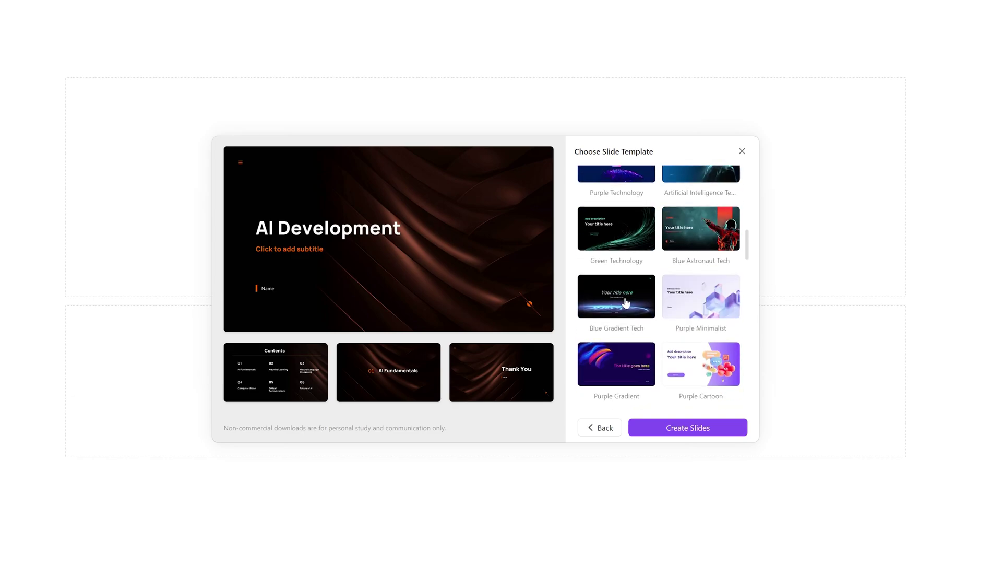
click(699, 360)
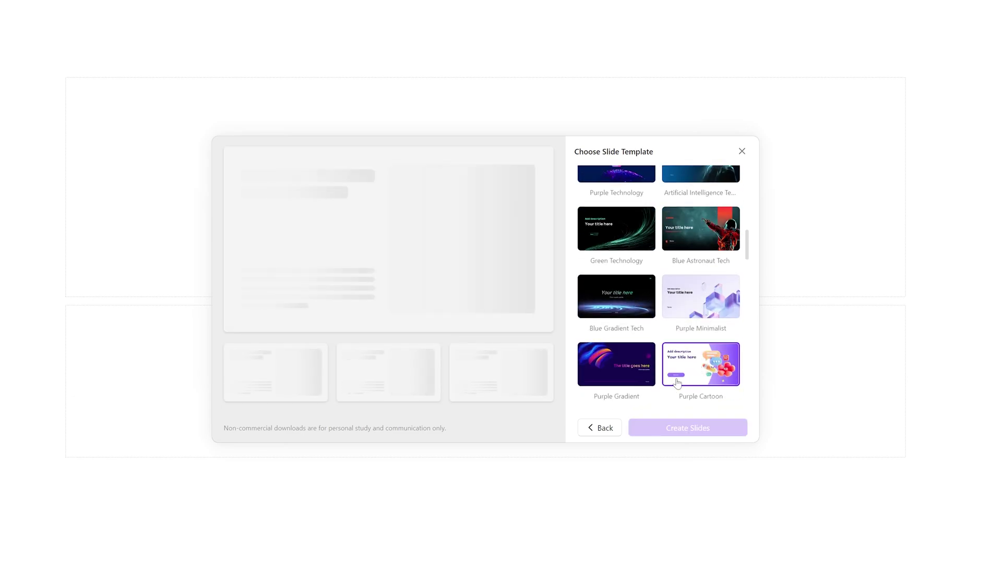
click(690, 428)
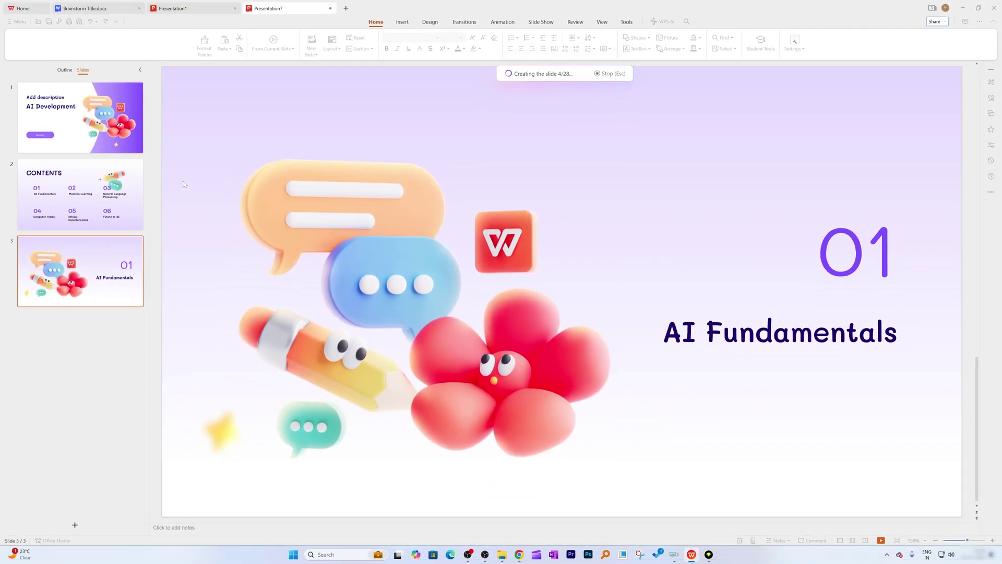